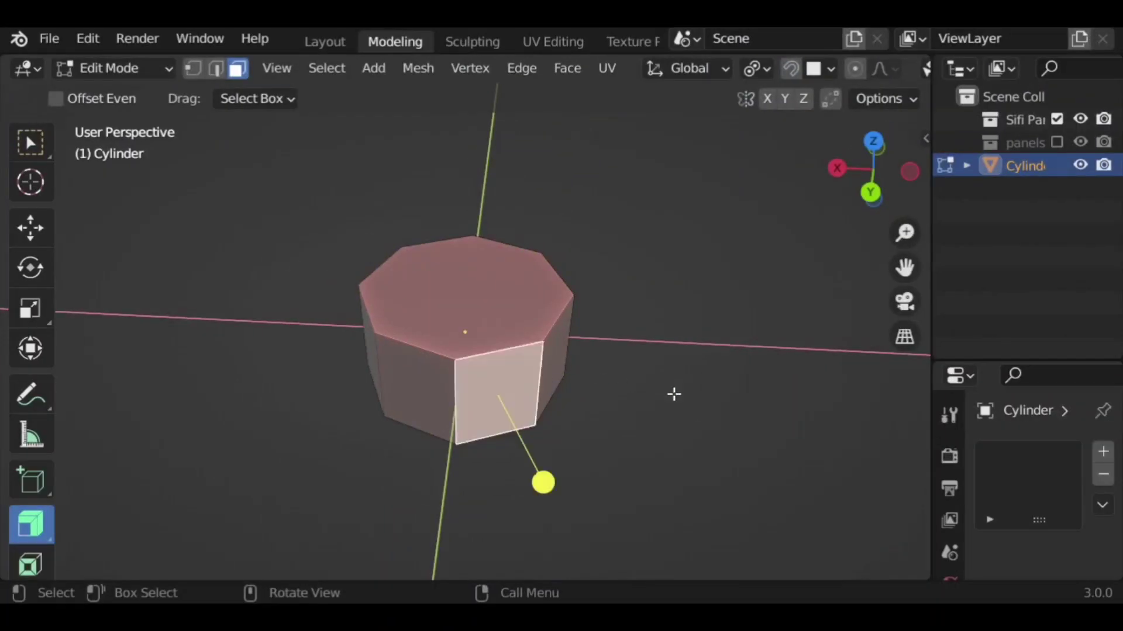
- Orbit the view around the eight-sided cylinder to see its alternating side faces
mouse_move(492, 411)
middle_down()
mouse_move(558, 403)
mouse_move(519, 386)
mouse_move(476, 413)
mouse_move(519, 387)
mouse_move(676, 476)
mouse_move(666, 414)
middle_up()
- Inset the chosen side faces and fatten them outward into four short blocks
key(i)
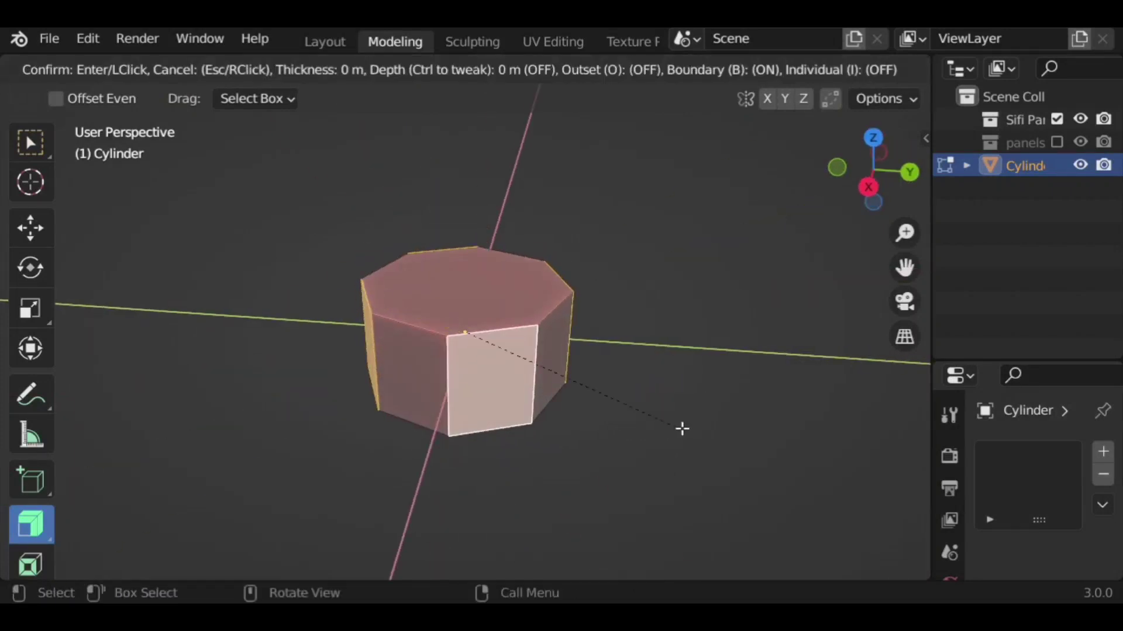
click(671, 433)
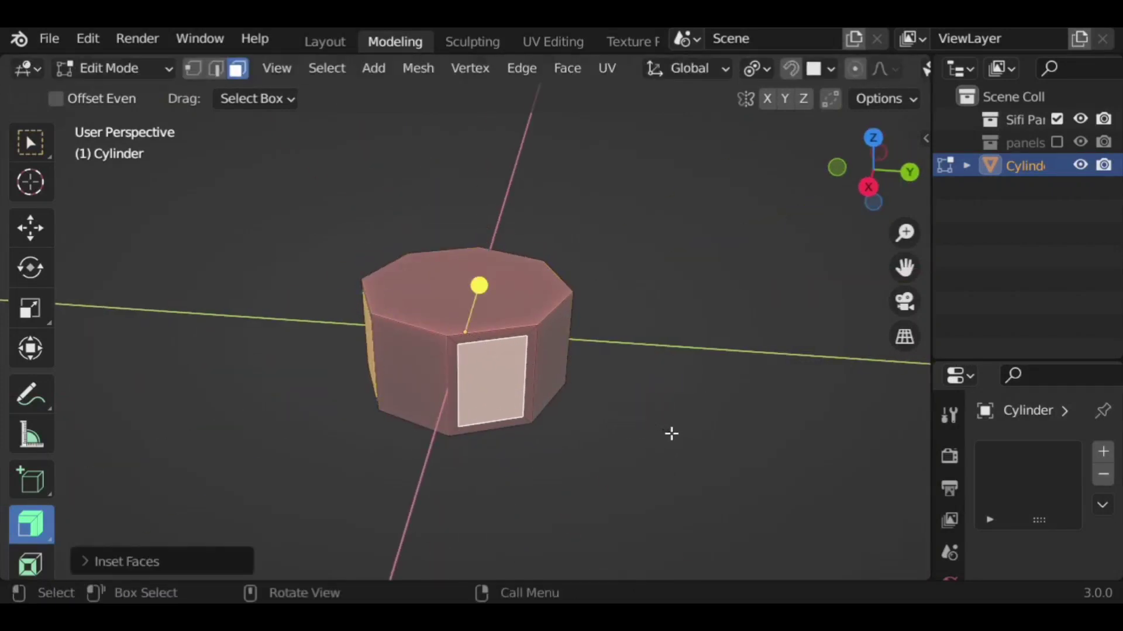
key(alt+s)
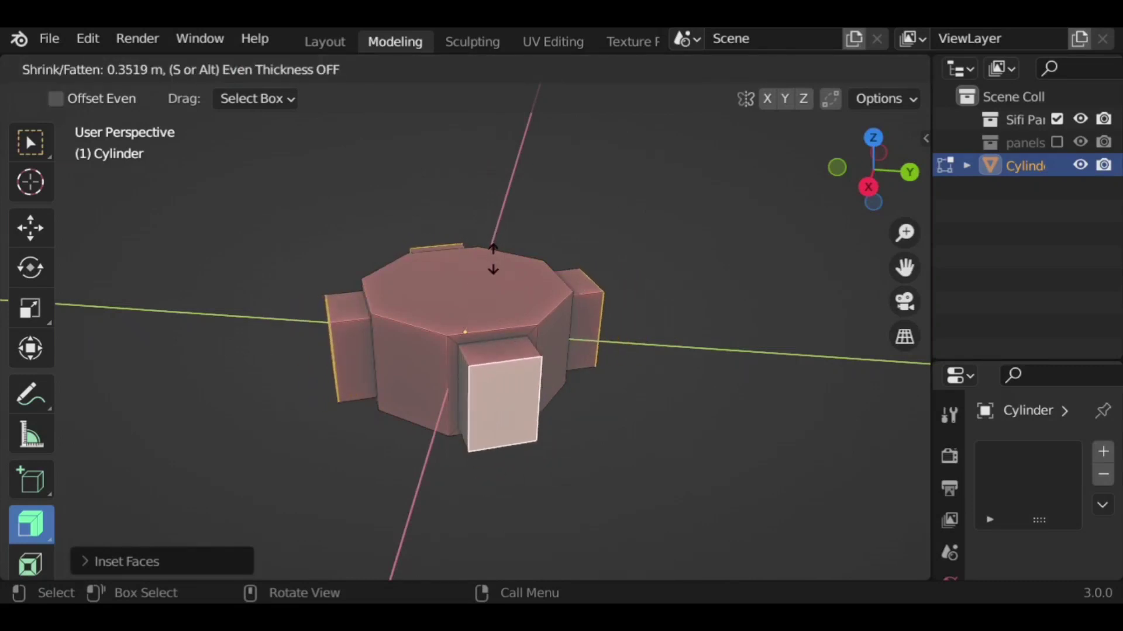
click(579, 346)
- Fatten the other four side panels further outward into four longer arms
mouse_move(409, 363)
middle_down()
mouse_move(599, 389)
mouse_move(401, 405)
mouse_move(634, 384)
mouse_move(433, 416)
middle_up()
shift+click(468, 417)
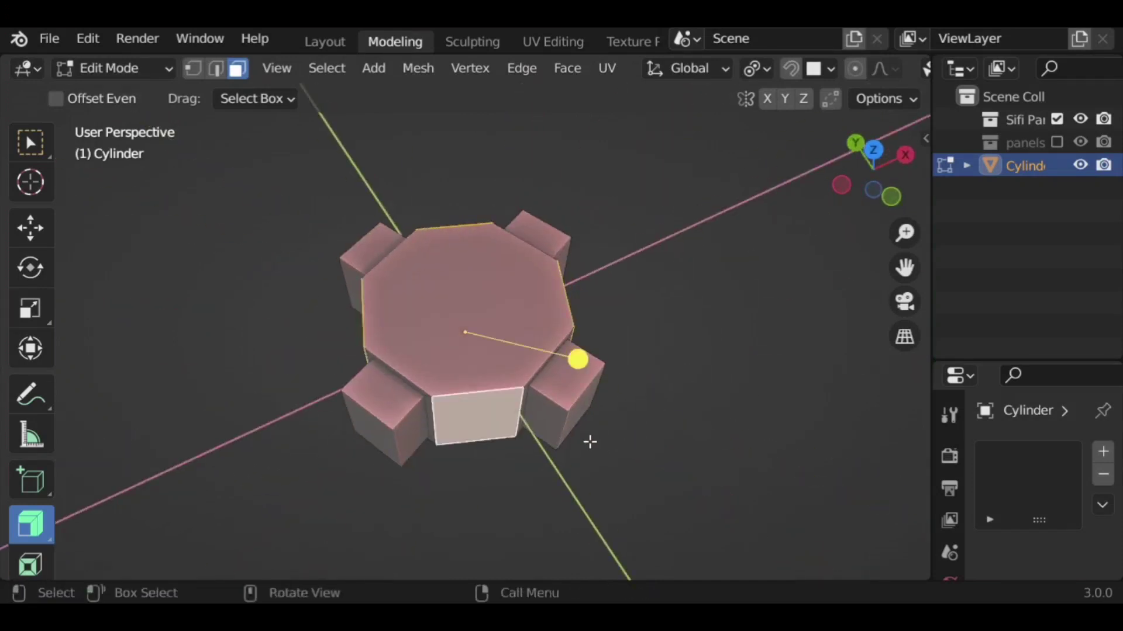
scroll(579, 358, down, 2)
key(alt+s)
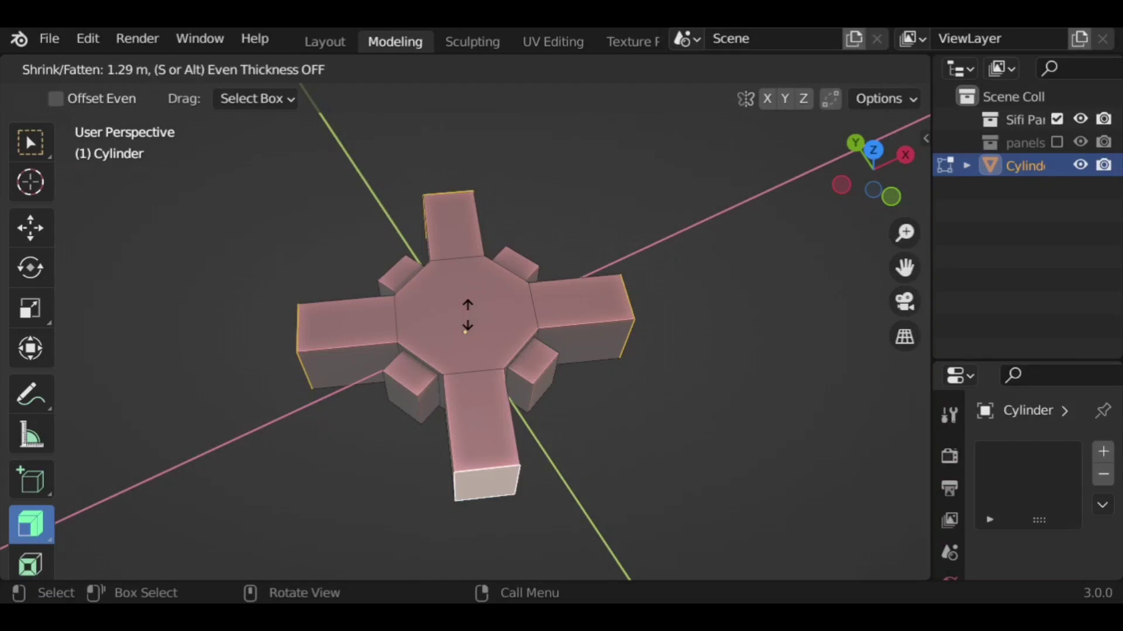
click(491, 326)
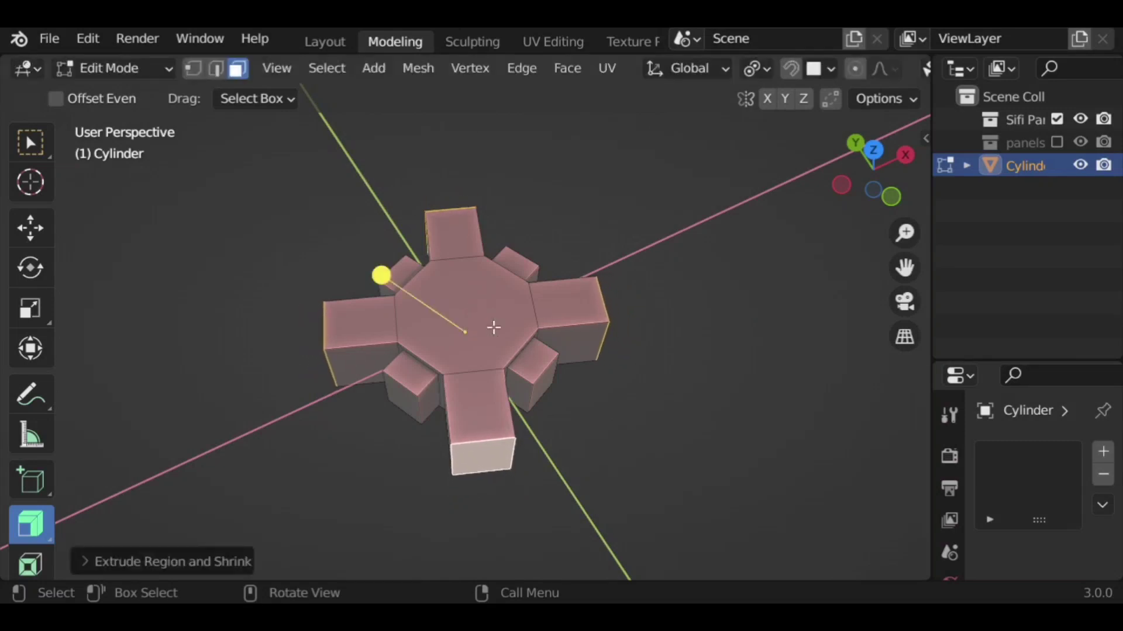
key(Tab)
- Inset the hub's top face and extrude the inner octagon downward to form a rimmed recess
mouse_move(649, 451)
middle_down()
mouse_move(632, 271)
mouse_move(656, 464)
mouse_move(678, 462)
middle_up()
key(Tab)
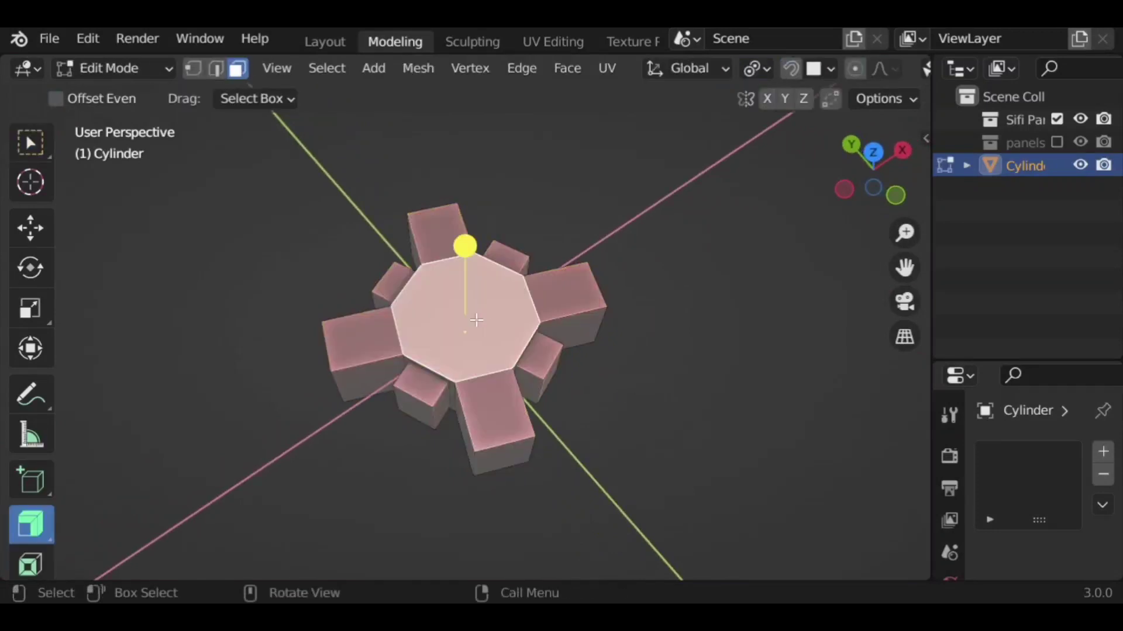
key(i)
click(443, 265)
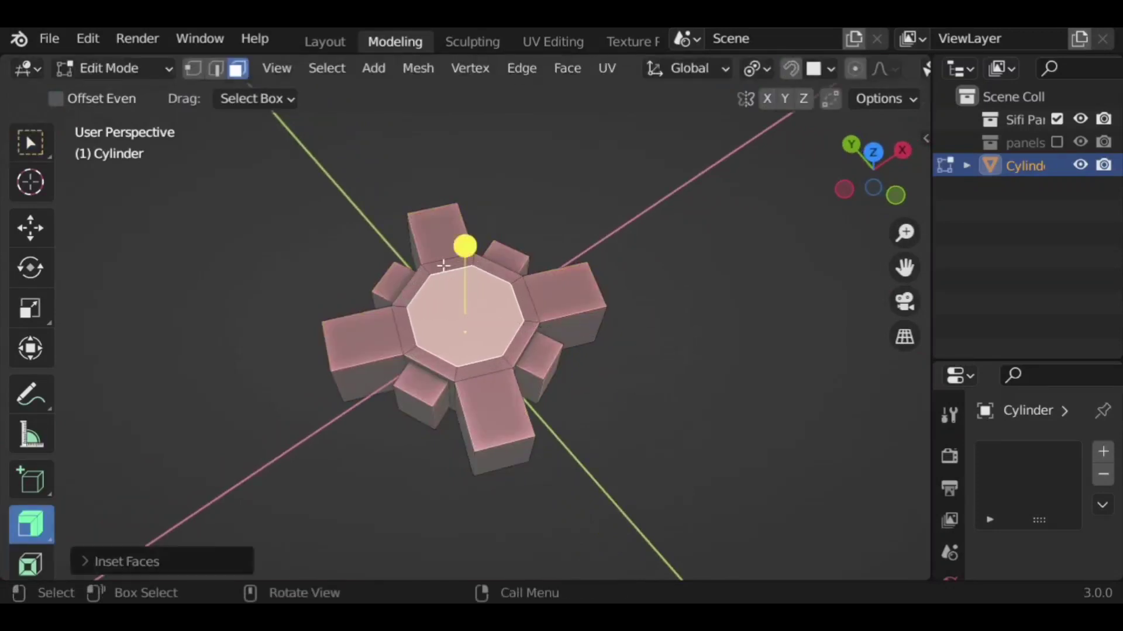
key(e)
click(696, 376)
click(727, 404)
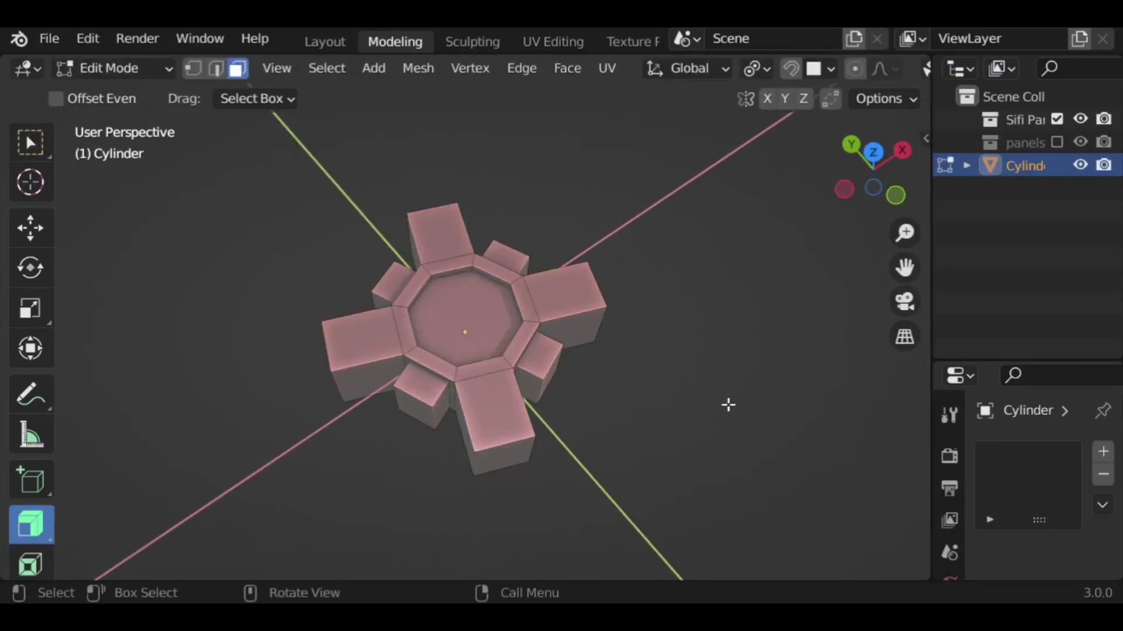
mouse_move(727, 404)
middle_down()
mouse_move(687, 235)
mouse_move(707, 345)
middle_up()
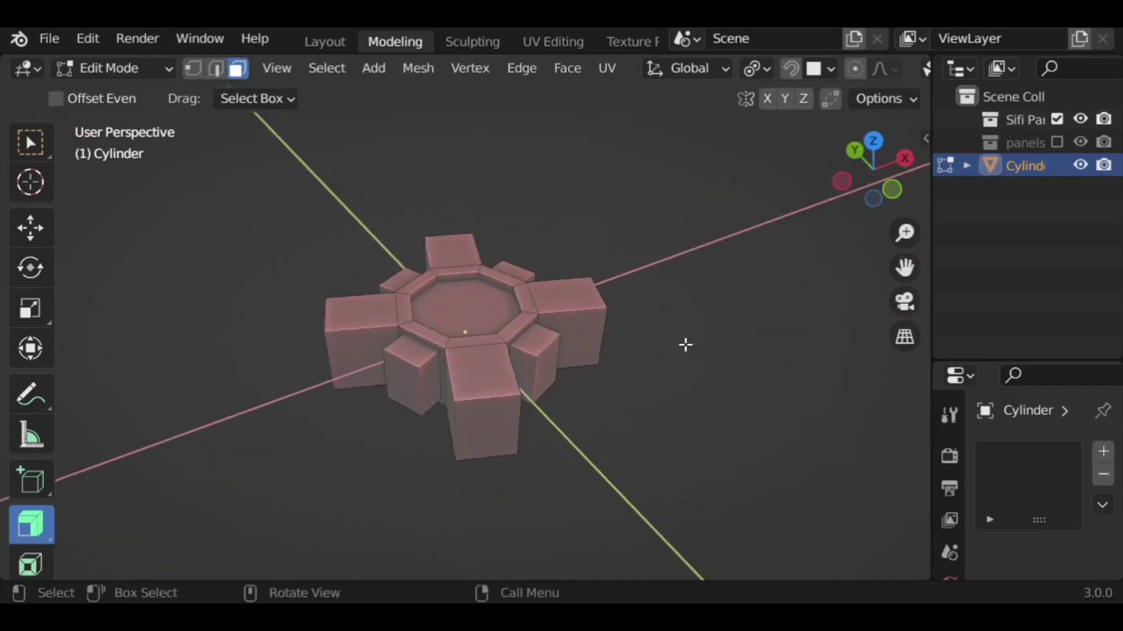
- Add a new cylinder with 30 vertices
click(373, 67)
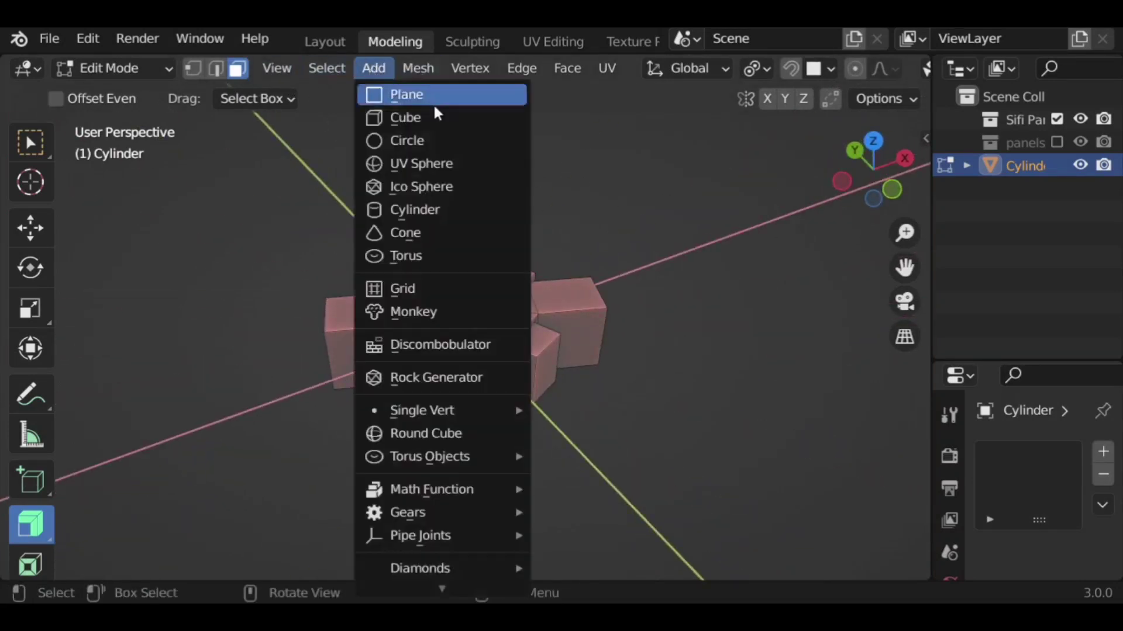
click(431, 211)
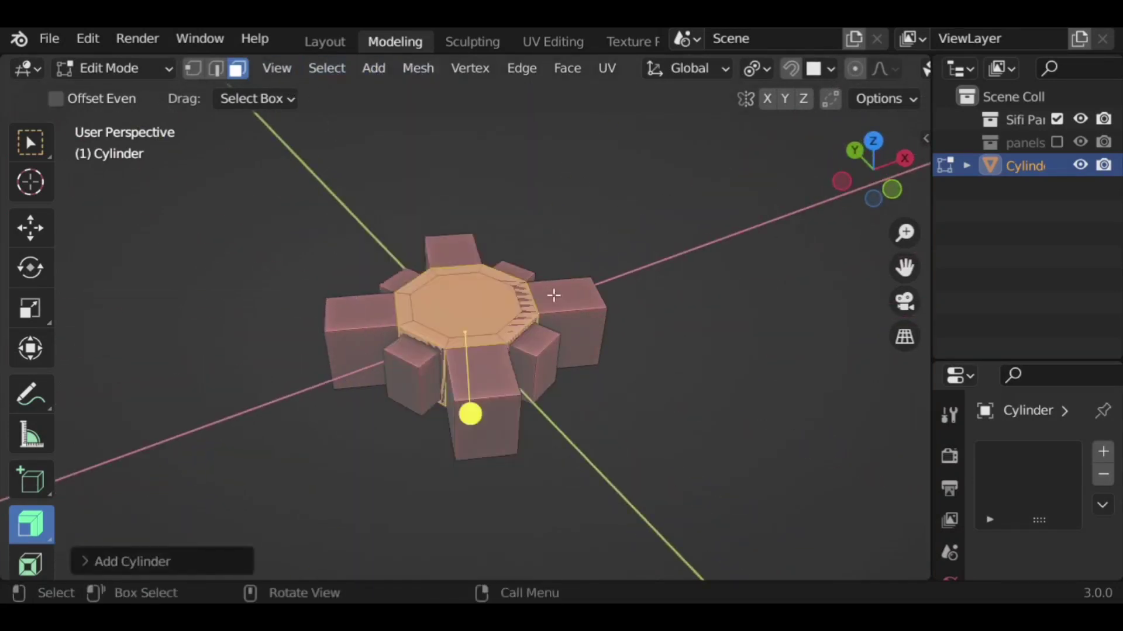
click(150, 561)
click(315, 287)
text(30)
key(Return)
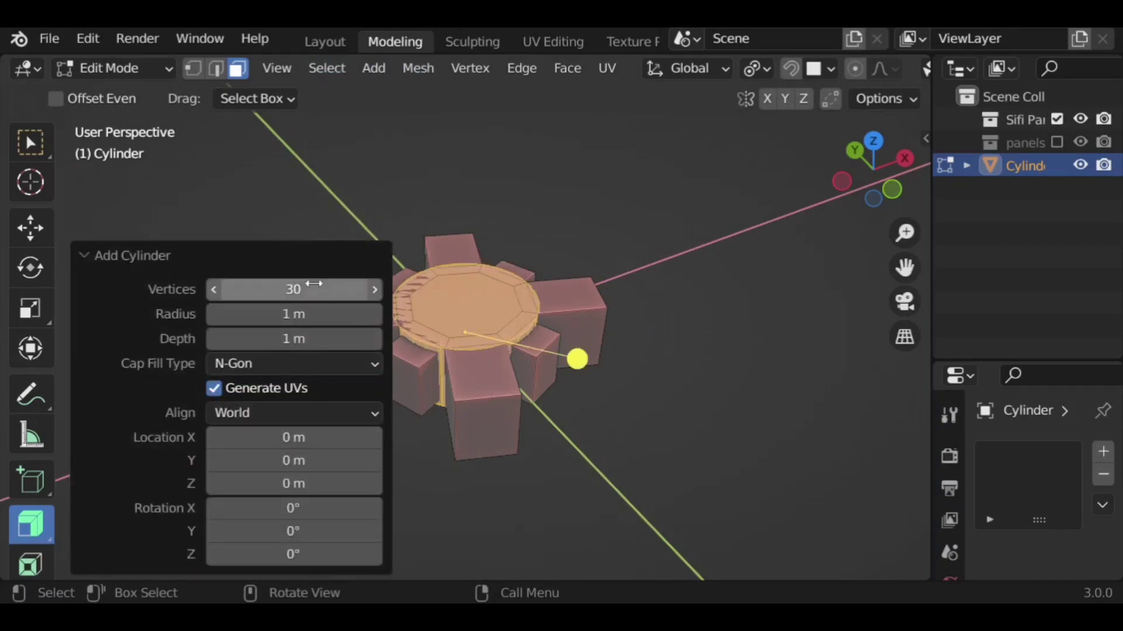
click(150, 256)
- Try scaling the new cylinder, then undo the enlargement
key(s)
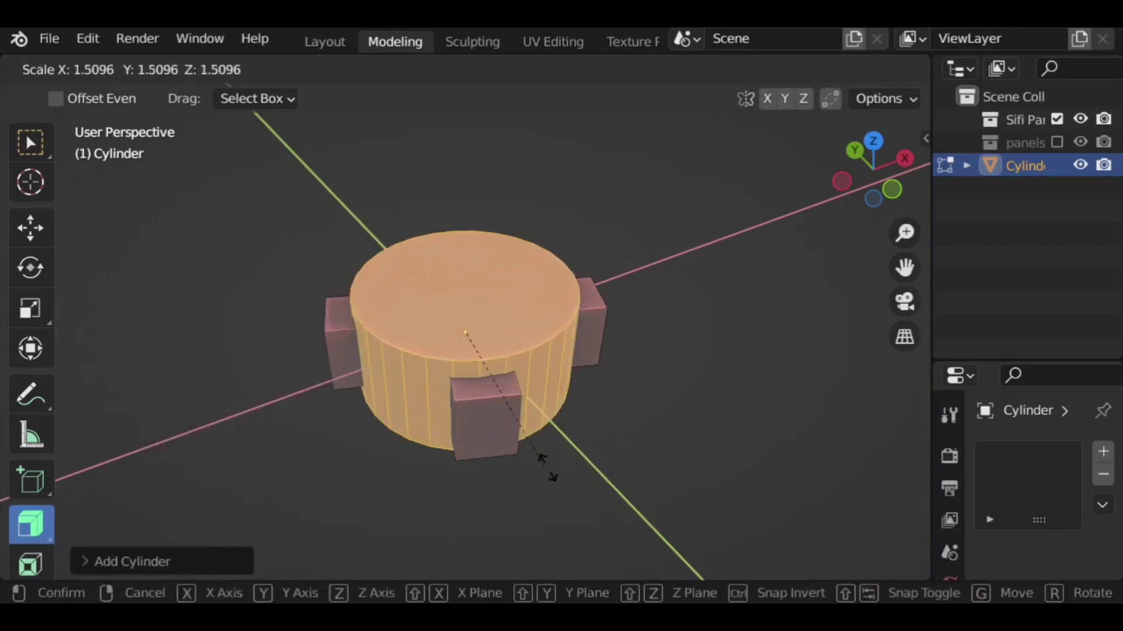
click(597, 485)
key(ctrl+z)
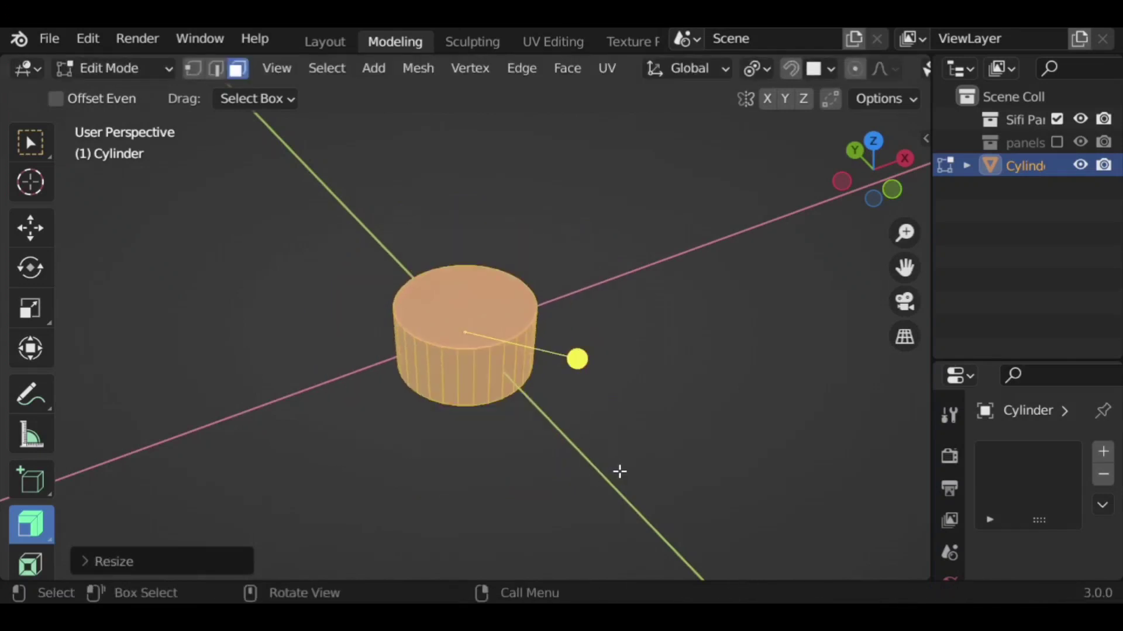
middle_drag(627, 468, 617, 278)
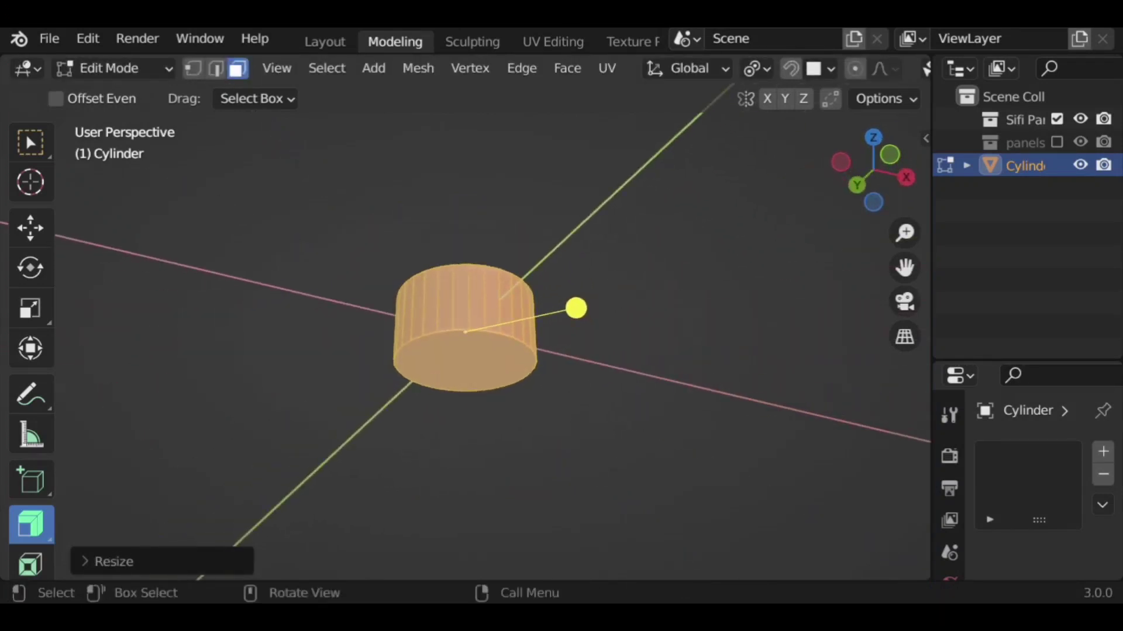
- Scale the 30-sided cylinder taller along Z
key(s)
key(z)
click(601, 499)
mouse_move(627, 534)
middle_down()
mouse_move(684, 321)
mouse_move(707, 380)
mouse_move(634, 266)
mouse_move(619, 376)
mouse_move(490, 370)
middle_up()
- Inset the cylinder's bottom cap and delete the inner face to open the base
click(31, 142)
click(479, 303)
click(490, 371)
key(i)
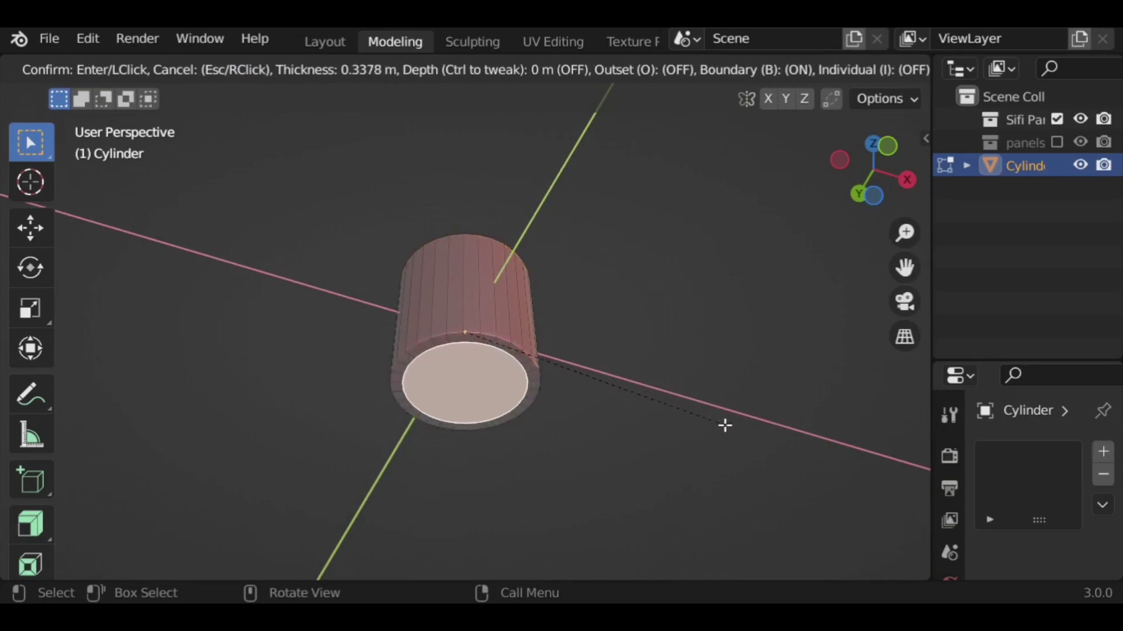
click(728, 427)
click(654, 344)
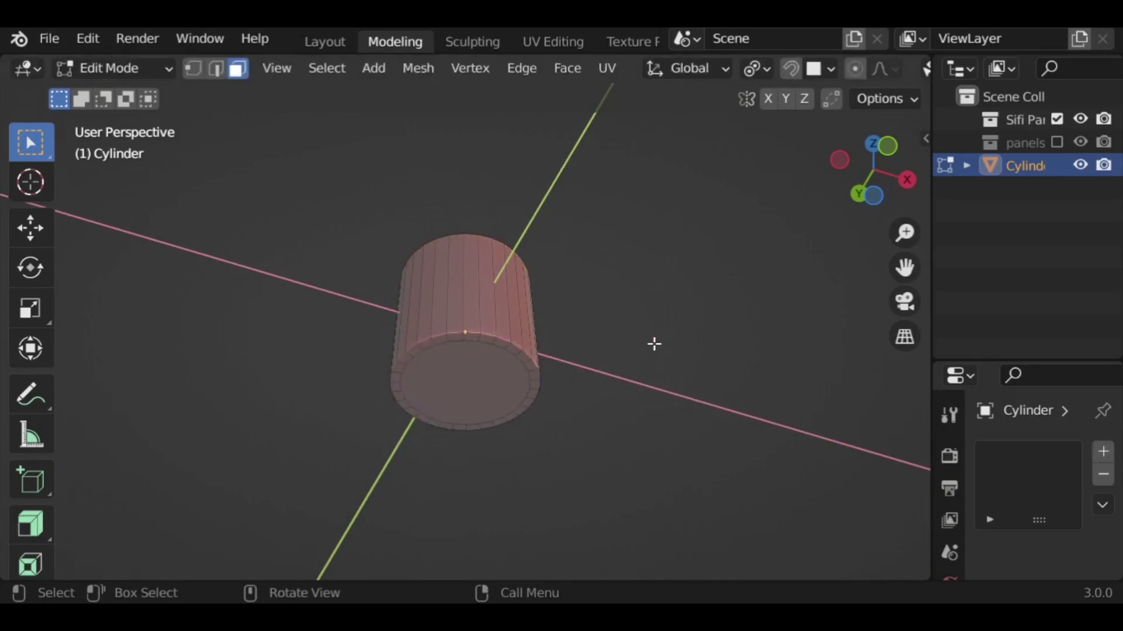
key(ctrl+z)
key(x)
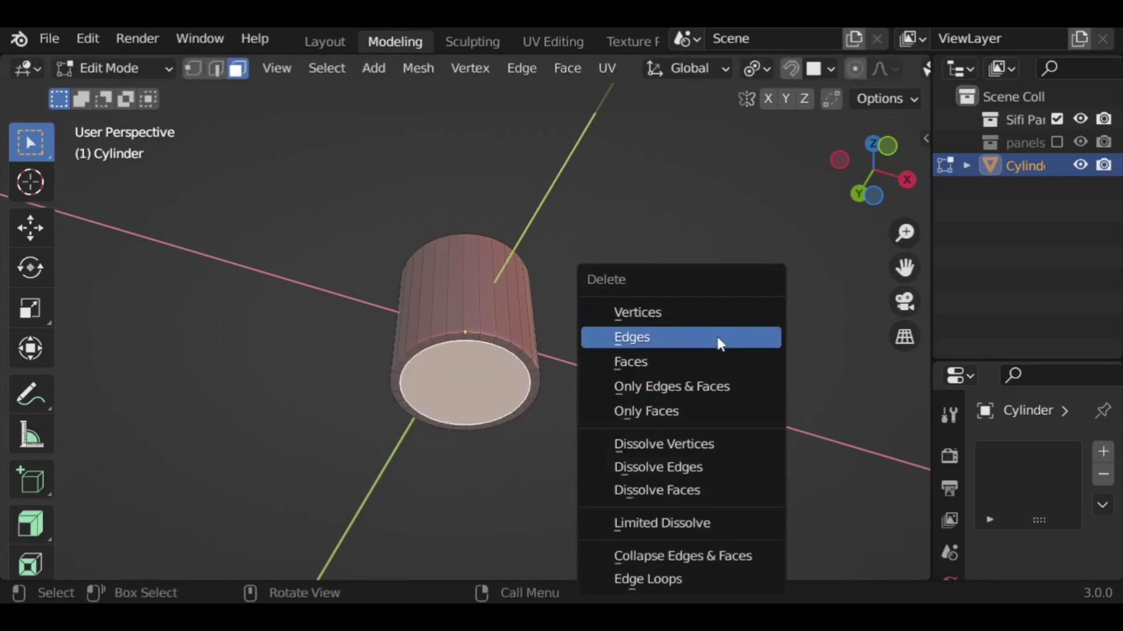
click(672, 361)
mouse_move(667, 344)
middle_down()
mouse_move(714, 441)
mouse_move(628, 354)
mouse_move(463, 329)
middle_up()
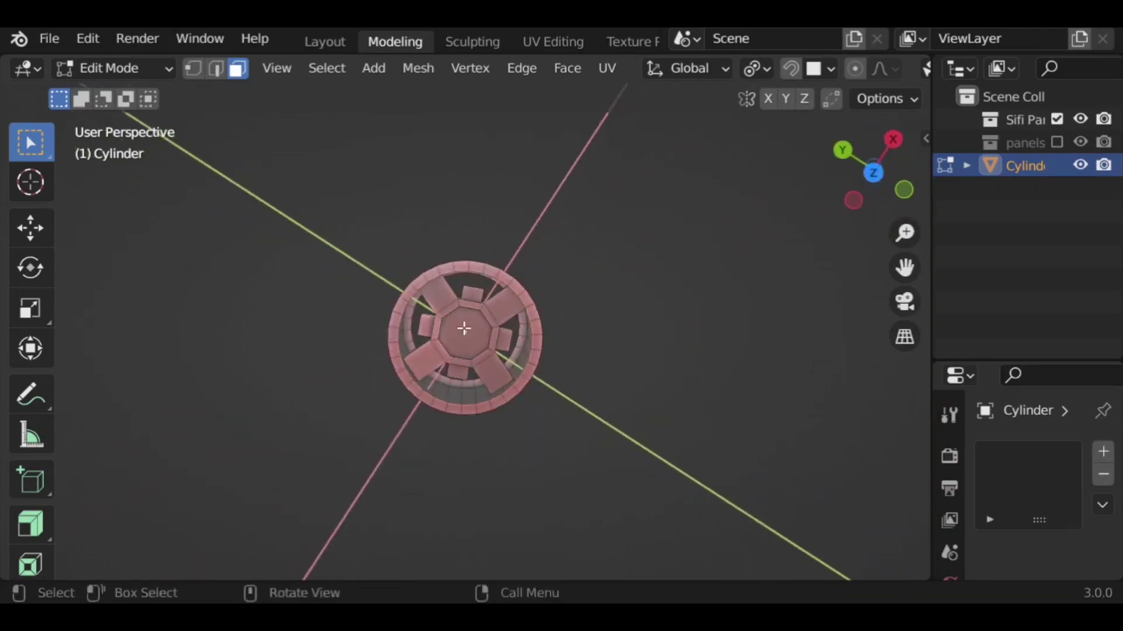
- Rotate the entire mesh 90° about the Y axis
key(ctrl+l)
mouse_move(688, 386)
middle_down()
mouse_move(511, 396)
mouse_move(468, 255)
middle_up()
key(a)
mouse_move(704, 426)
middle_down()
mouse_move(714, 436)
mouse_move(748, 419)
middle_up()
text(ry90)
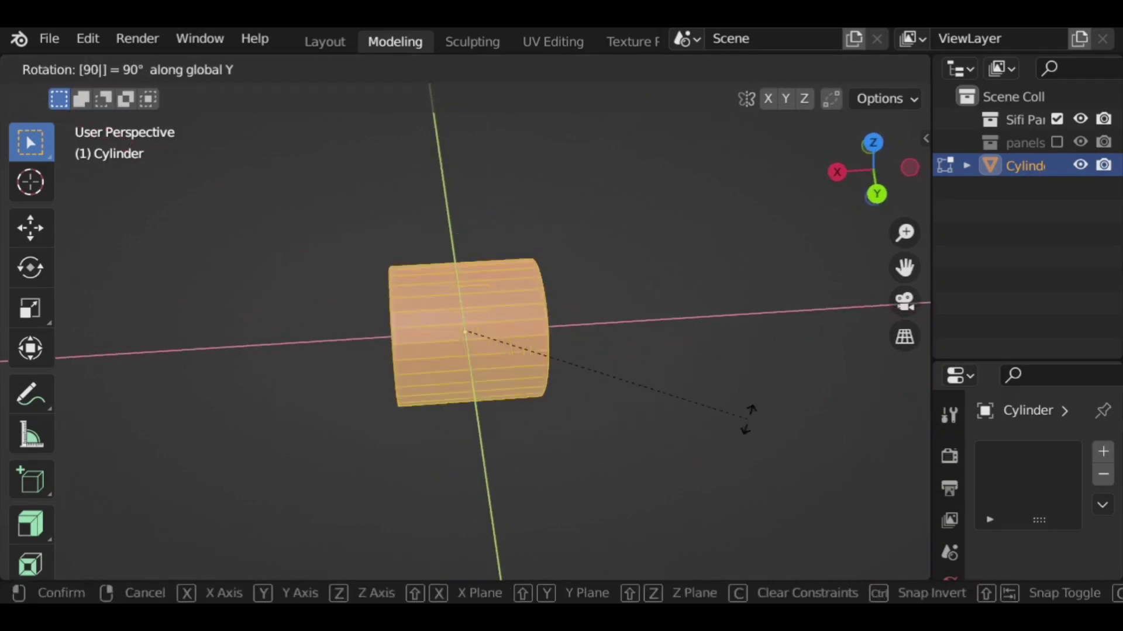
key(Return)
middle_drag(419, 468, 611, 386)
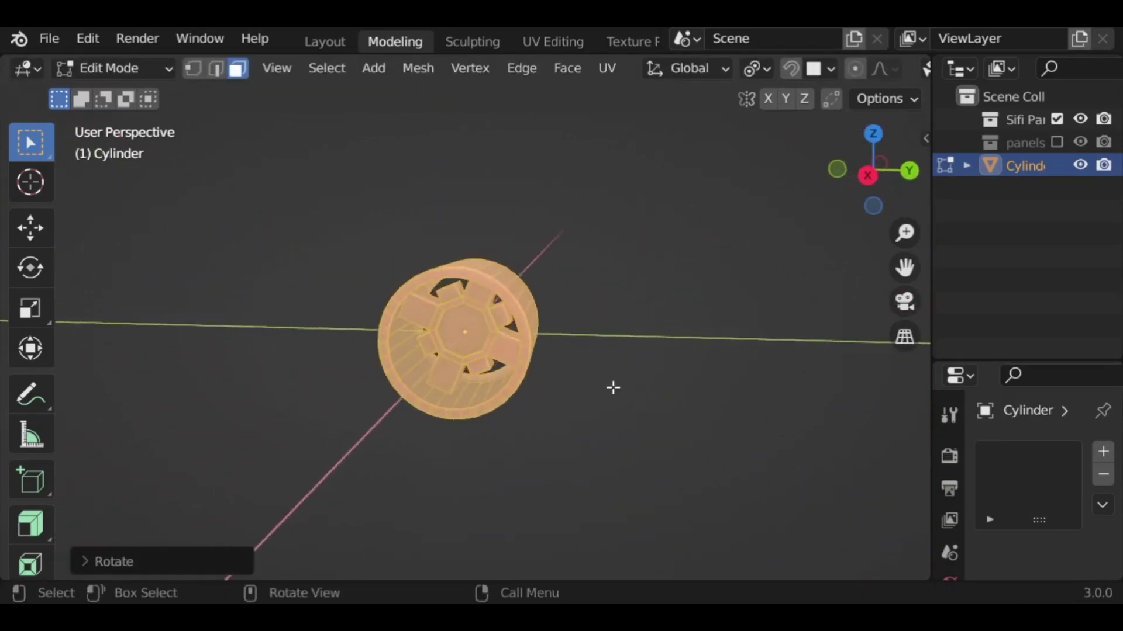
scroll(611, 386, up, 4)
- Select the linked hub geometry and move it along X, deeper into the shell
key(alt+a)
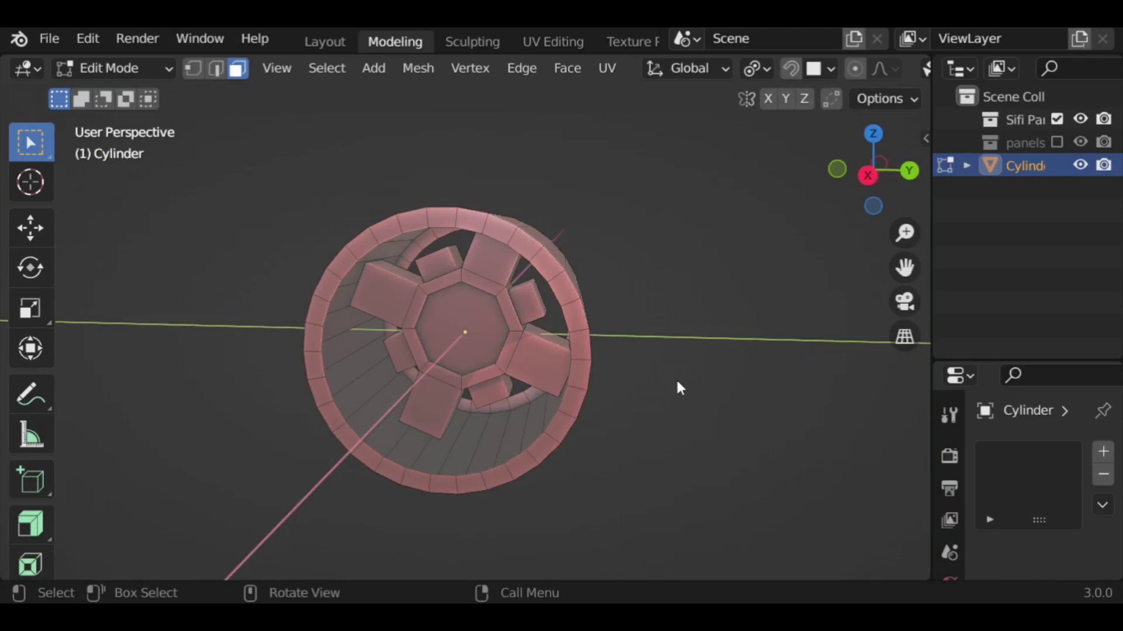
key(Tab)
key(Tab)
click(482, 328)
key(ctrl+l)
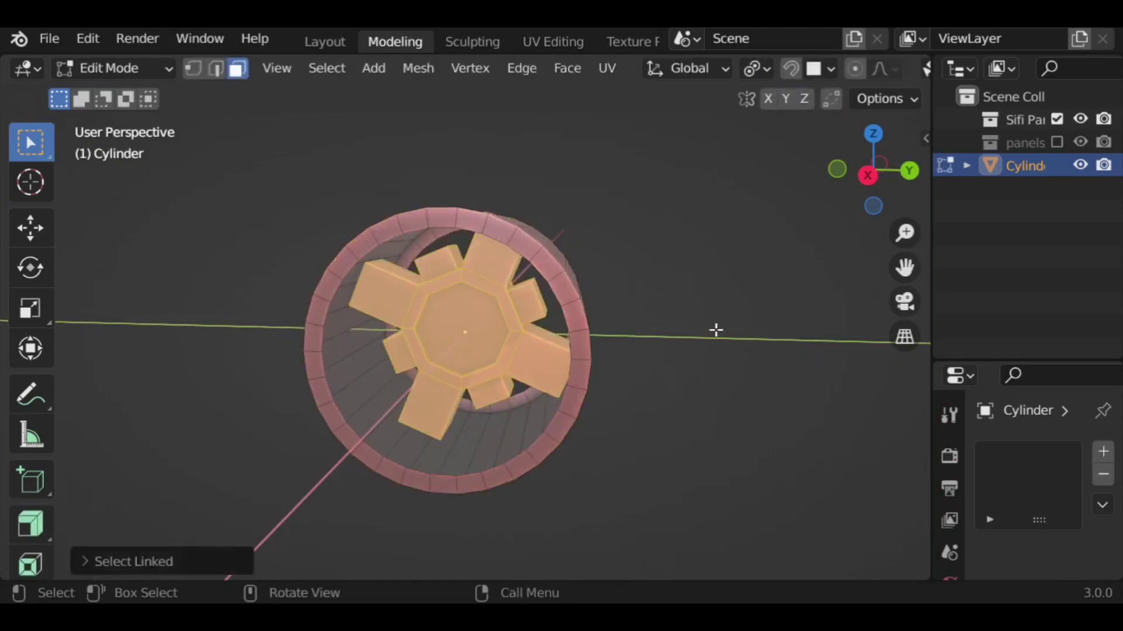
mouse_move(716, 330)
middle_down()
mouse_move(631, 363)
mouse_move(648, 350)
middle_up()
key(g)
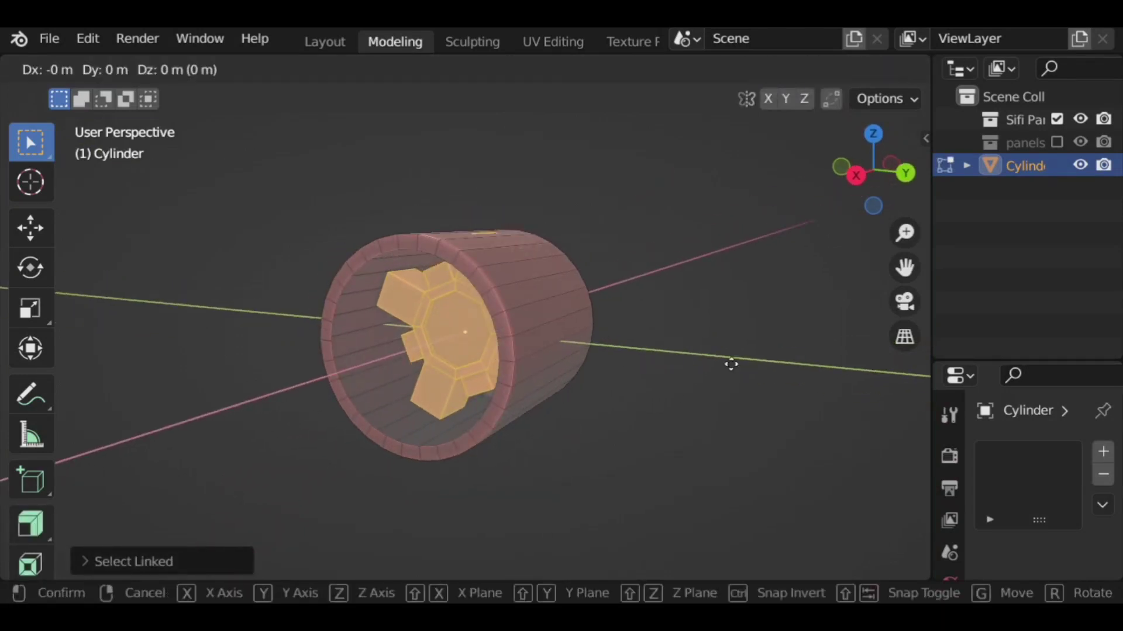
key(x)
click(704, 386)
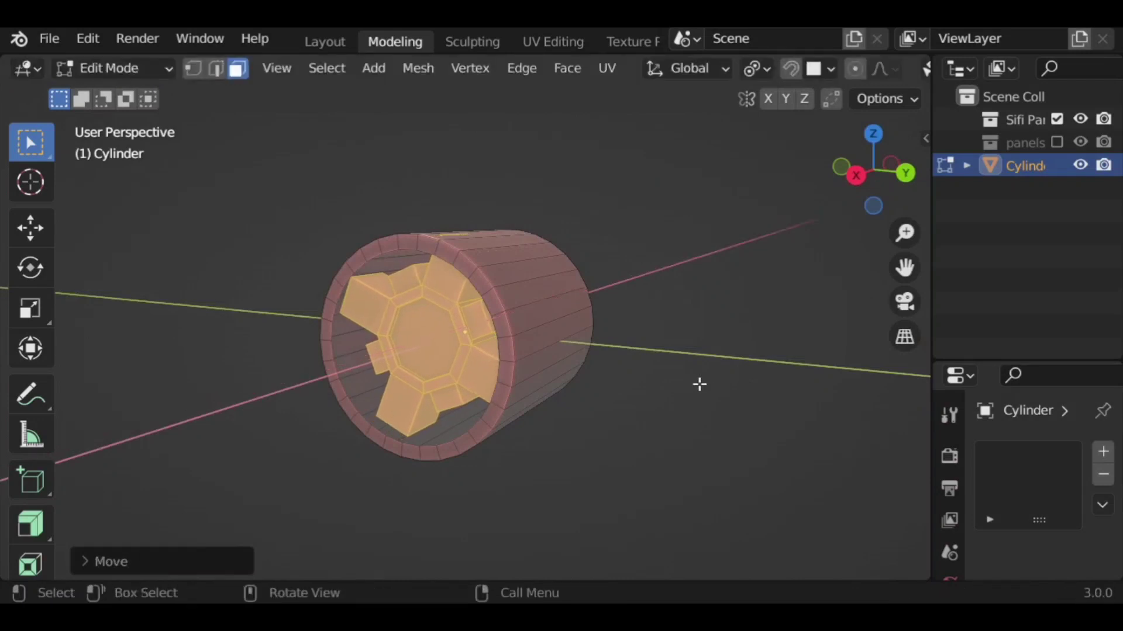
middle_drag(697, 381, 563, 380)
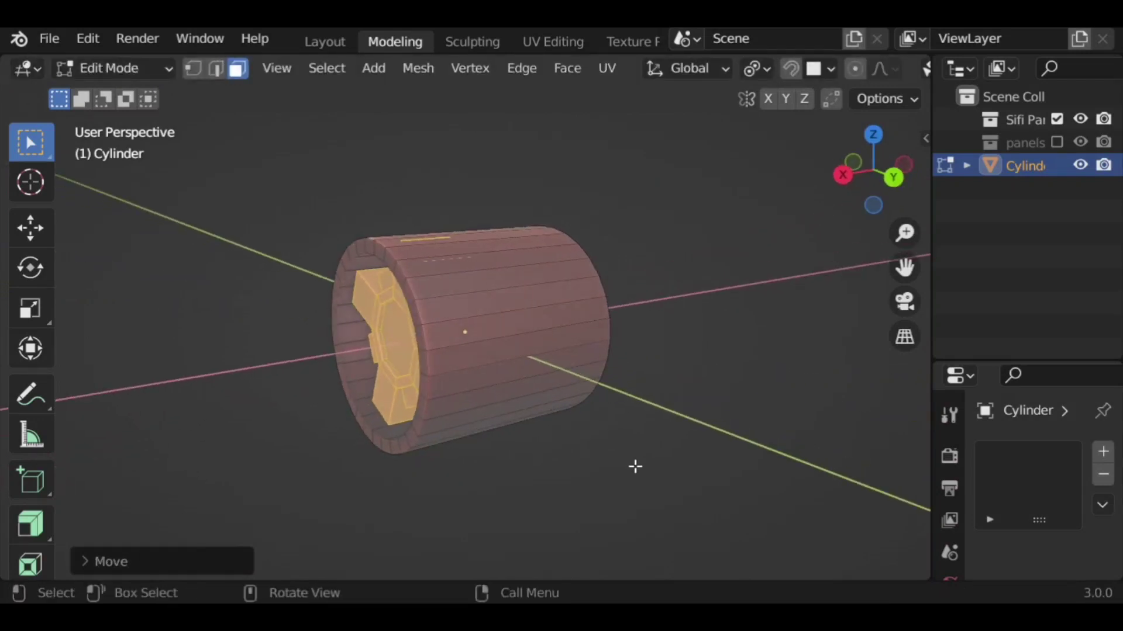
key(alt+a)
key(ctrl+r)
scroll(521, 320, up, 1)
- Cut two edge loops around the shell's middle and bevel them into bands
click(521, 322)
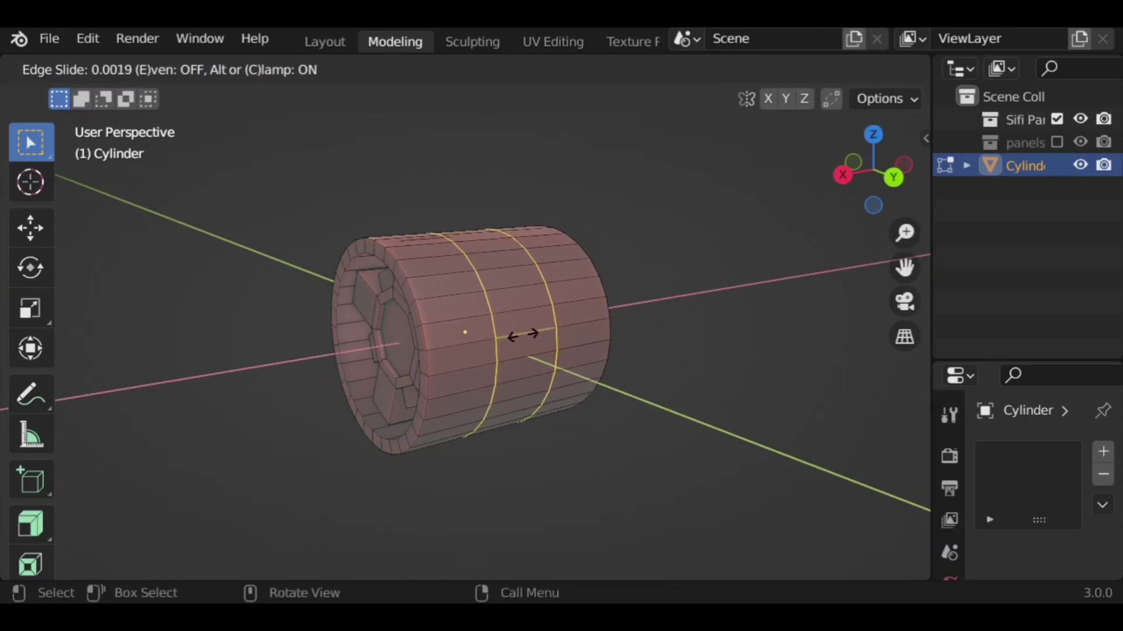
click(506, 344)
key(ctrl+b)
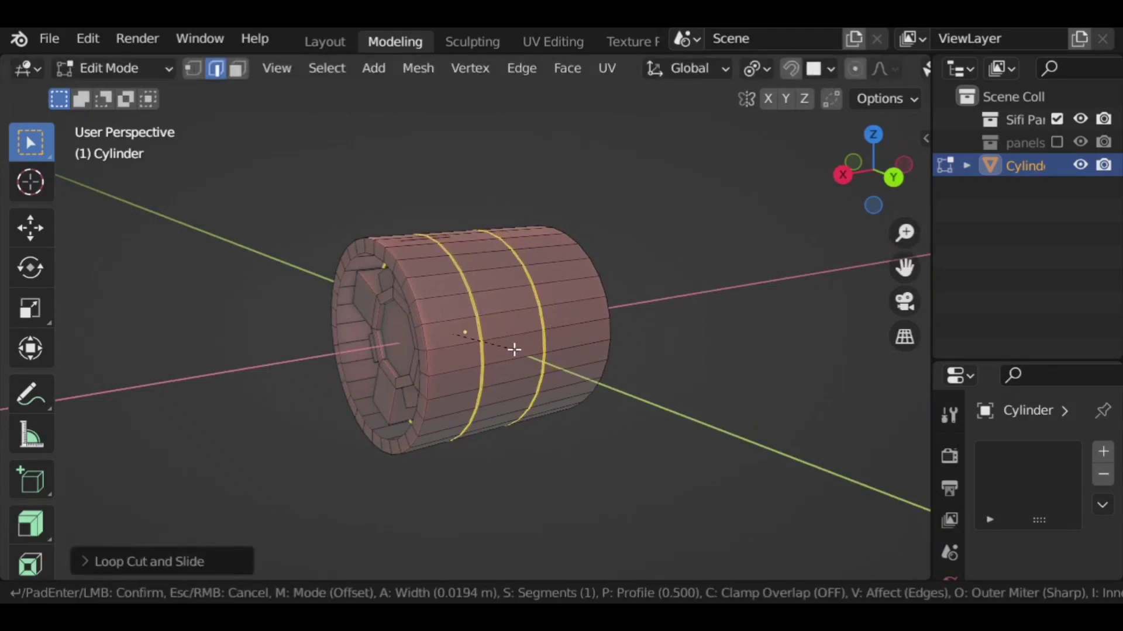
click(518, 354)
- Fatten the two bands outward about 0.164 m and bevel their edges
middle_drag(655, 433, 638, 424)
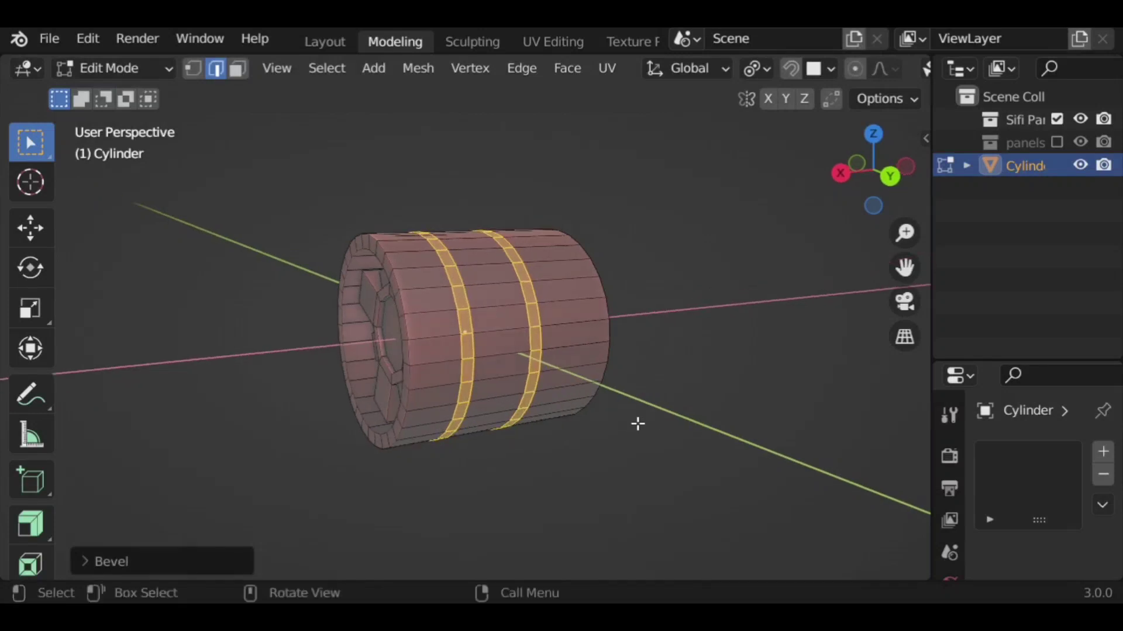
click(30, 524)
drag(488, 253, 492, 251)
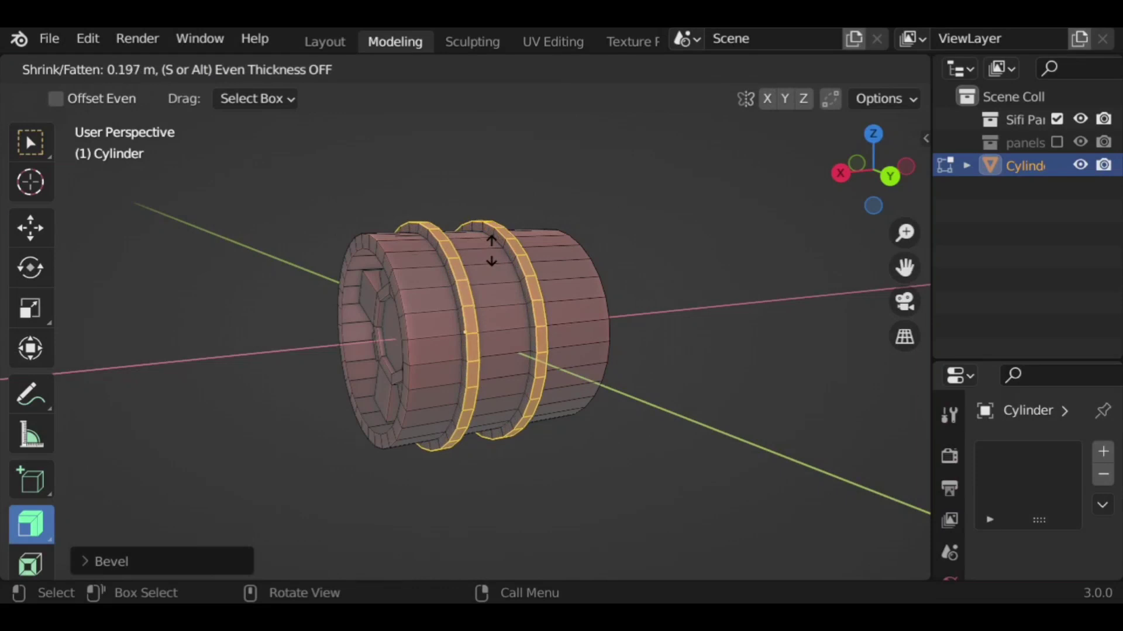
drag(491, 251, 492, 252)
key(ctrl+b)
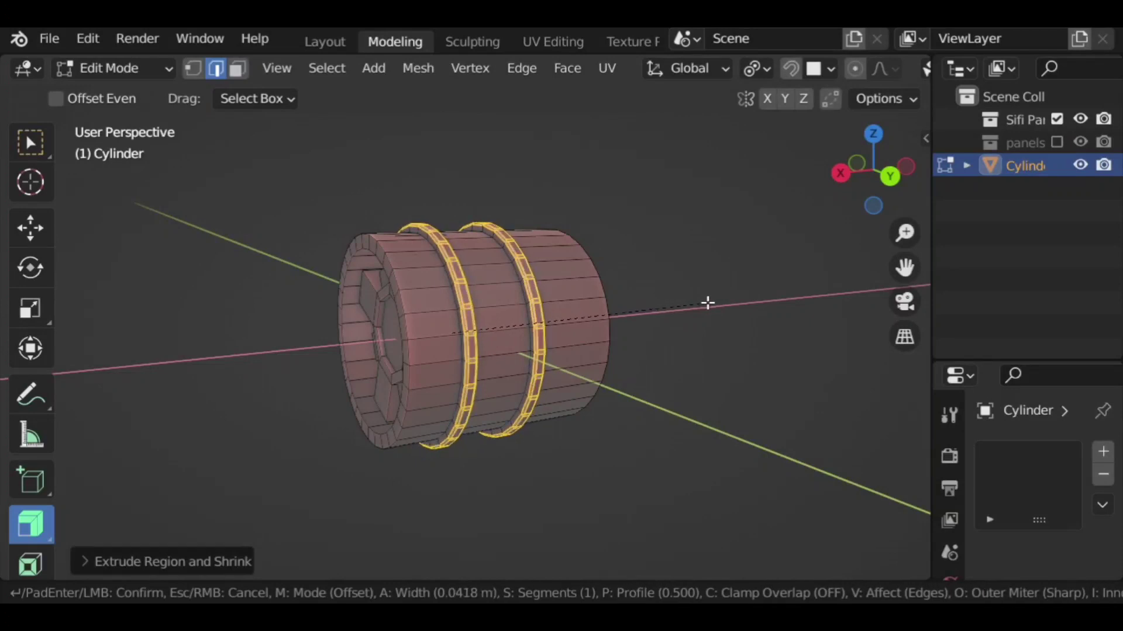
click(707, 302)
mouse_move(574, 421)
middle_down()
mouse_move(376, 456)
mouse_move(463, 412)
middle_up()
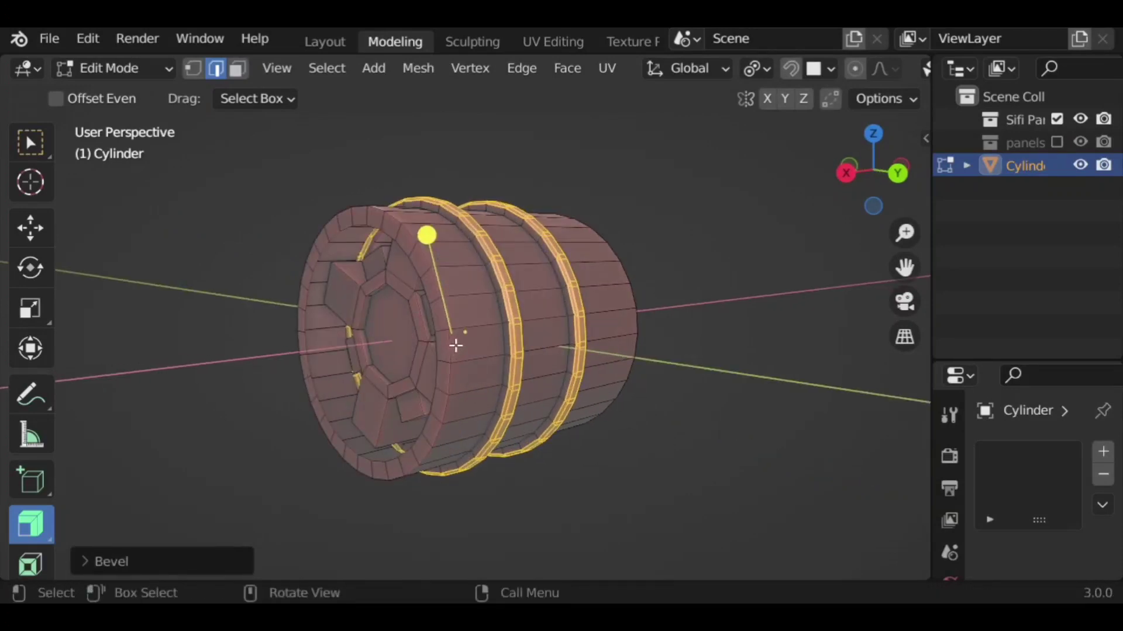
click(30, 143)
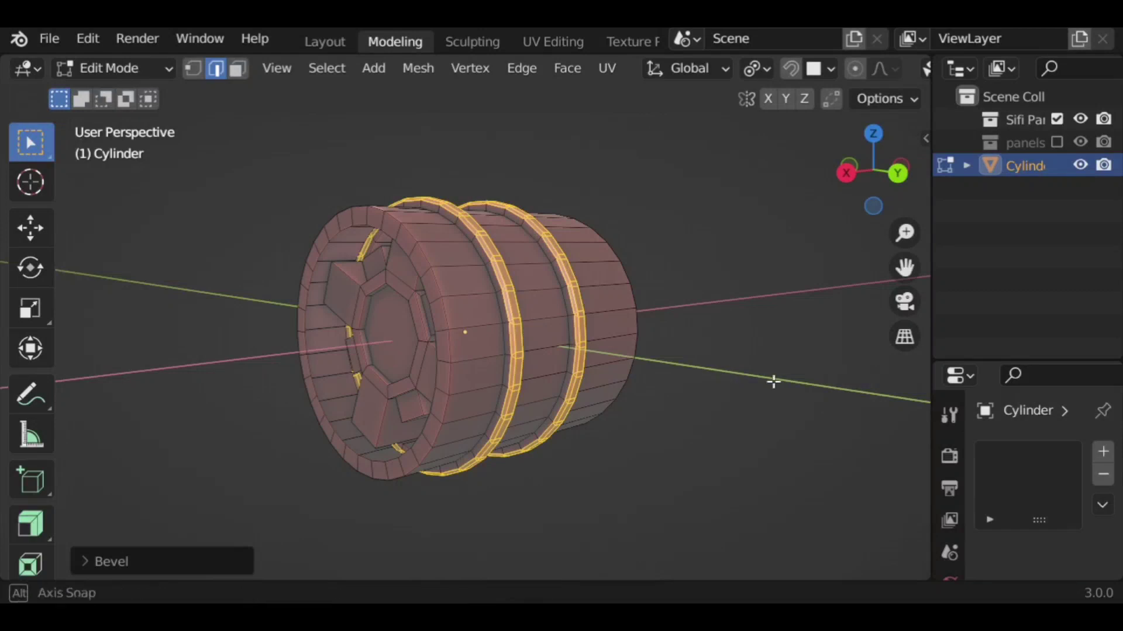
mouse_move(774, 382)
middle_down()
mouse_move(731, 394)
mouse_move(399, 359)
middle_up()
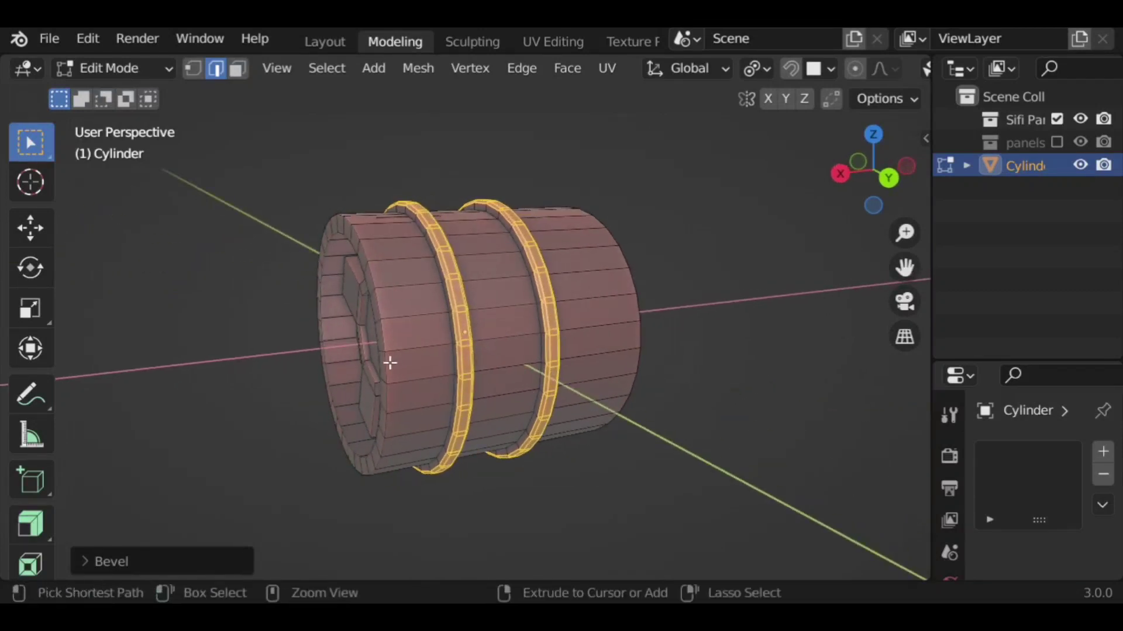
key(ctrl+r)
- Add edge loops near the shell's front and far ends
click(417, 350)
click(407, 355)
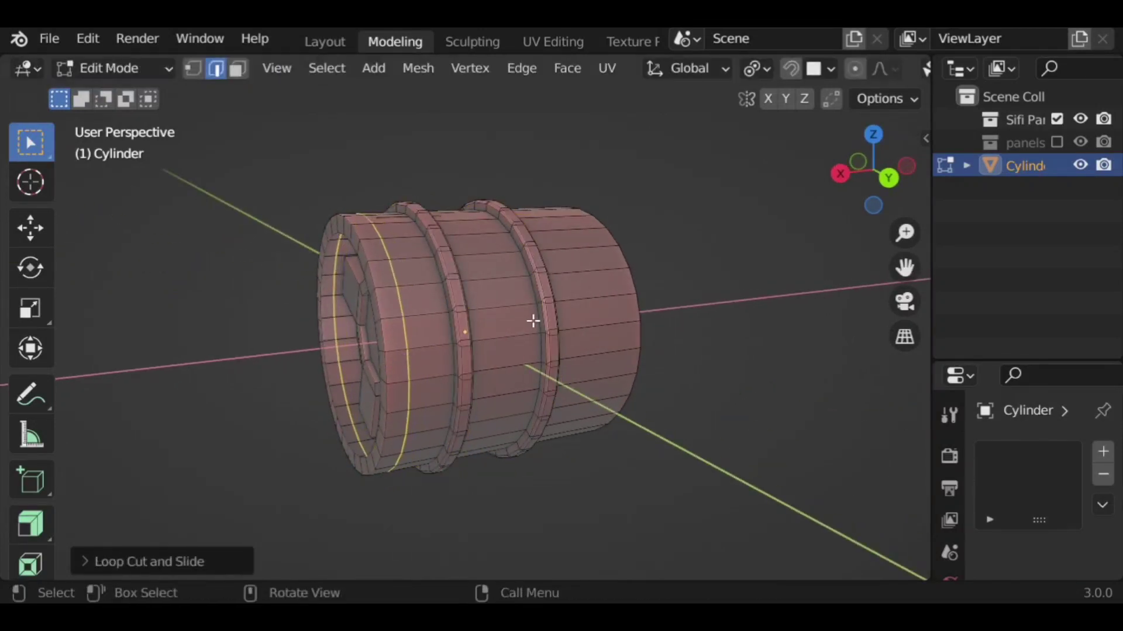
key(ctrl+r)
click(622, 341)
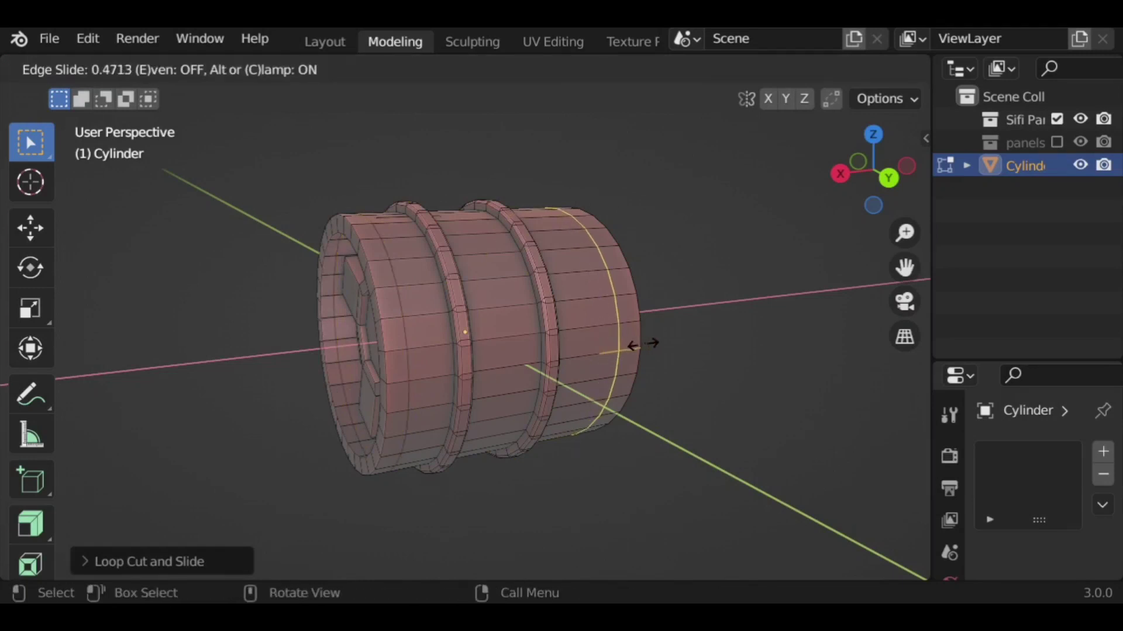
click(642, 344)
mouse_move(733, 391)
middle_down()
mouse_move(764, 394)
mouse_move(661, 351)
mouse_move(691, 385)
middle_up()
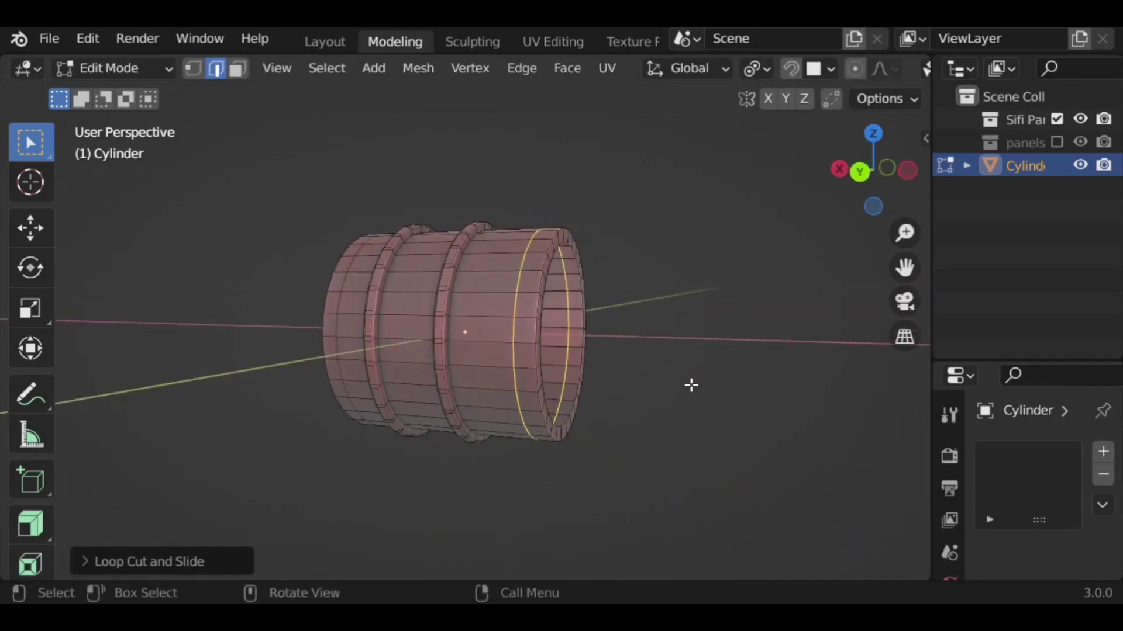
- Shrink the far-end loop slightly inward and bevel the front rim loop
key(s)
click(728, 455)
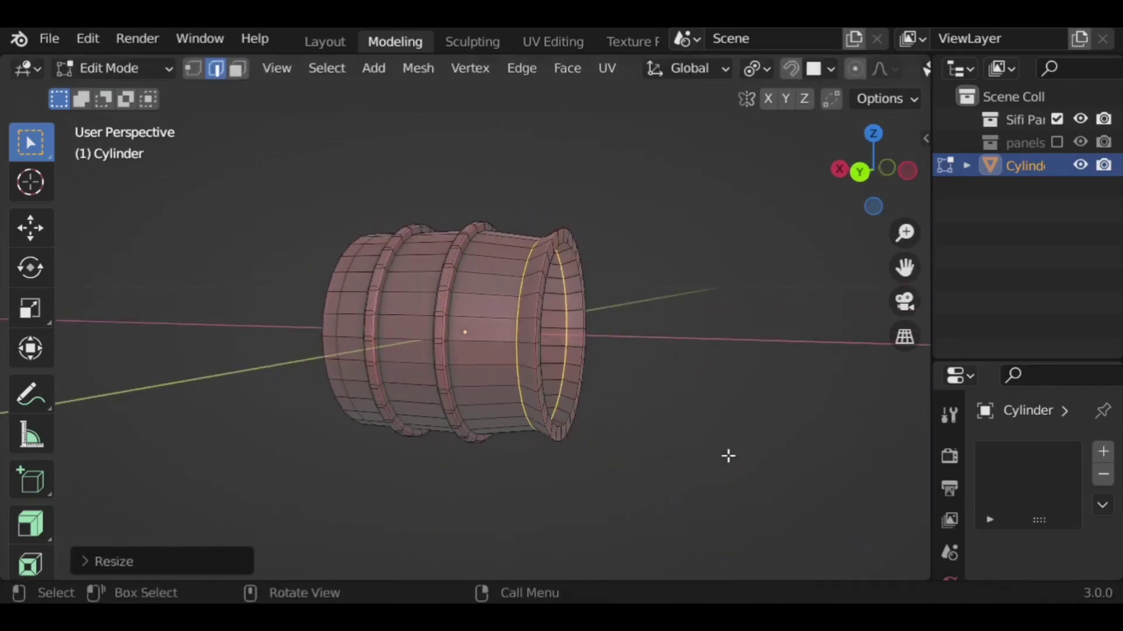
click(632, 439)
middle_drag(434, 440, 485, 365)
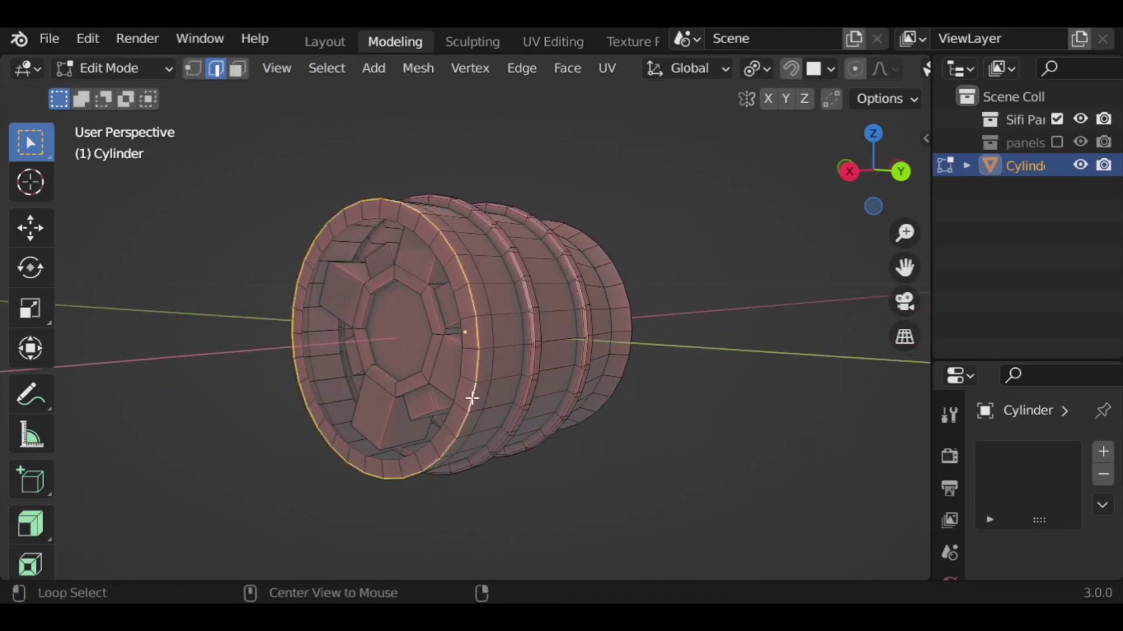
key(ctrl+b)
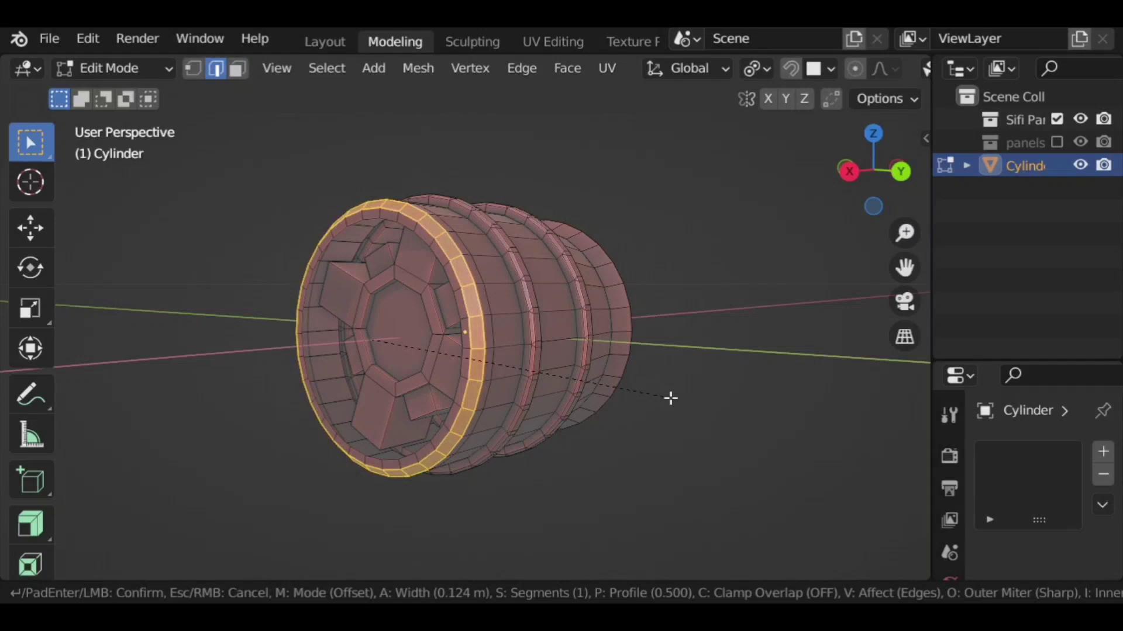
click(671, 398)
mouse_move(548, 461)
middle_down()
mouse_move(692, 439)
mouse_move(597, 463)
mouse_move(661, 394)
mouse_move(485, 379)
mouse_move(479, 320)
middle_up()
- Inset the hub's central octagon and its four arms, then extrude them outward
click(478, 319)
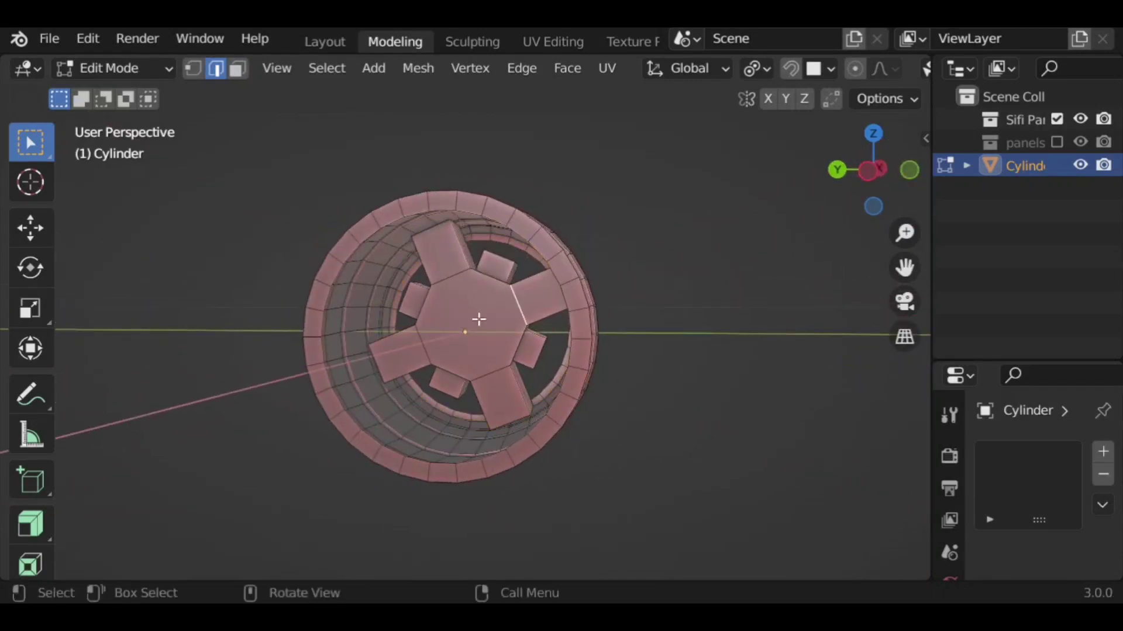
click(237, 75)
click(471, 307)
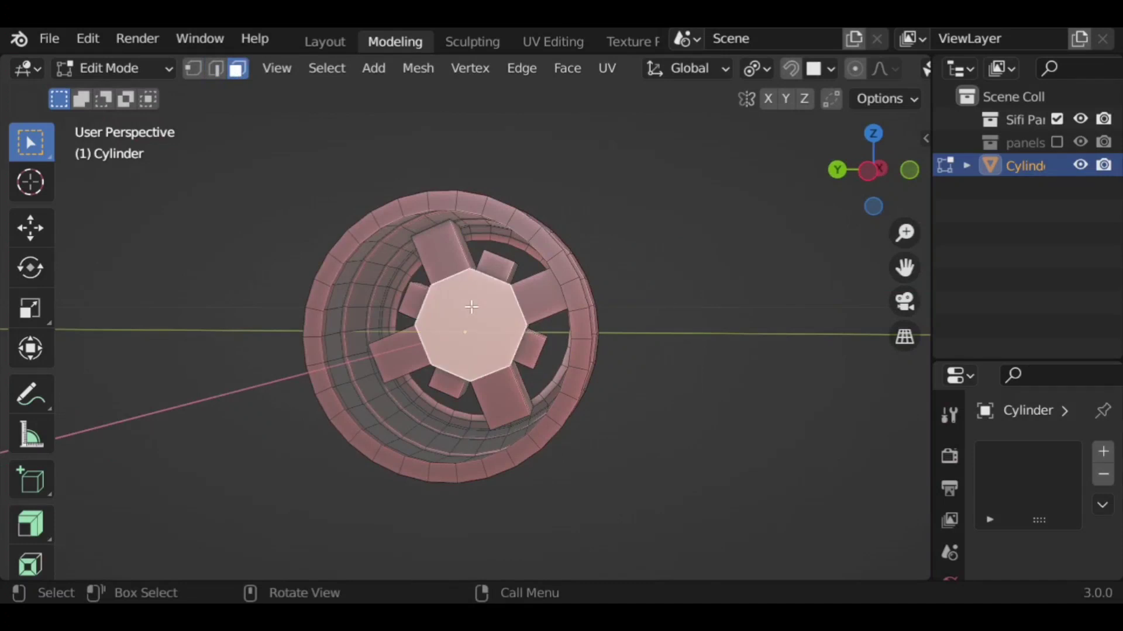
shift+click(445, 253)
shift+click(397, 354)
shift+click(500, 397)
shift+click(541, 296)
key(i)
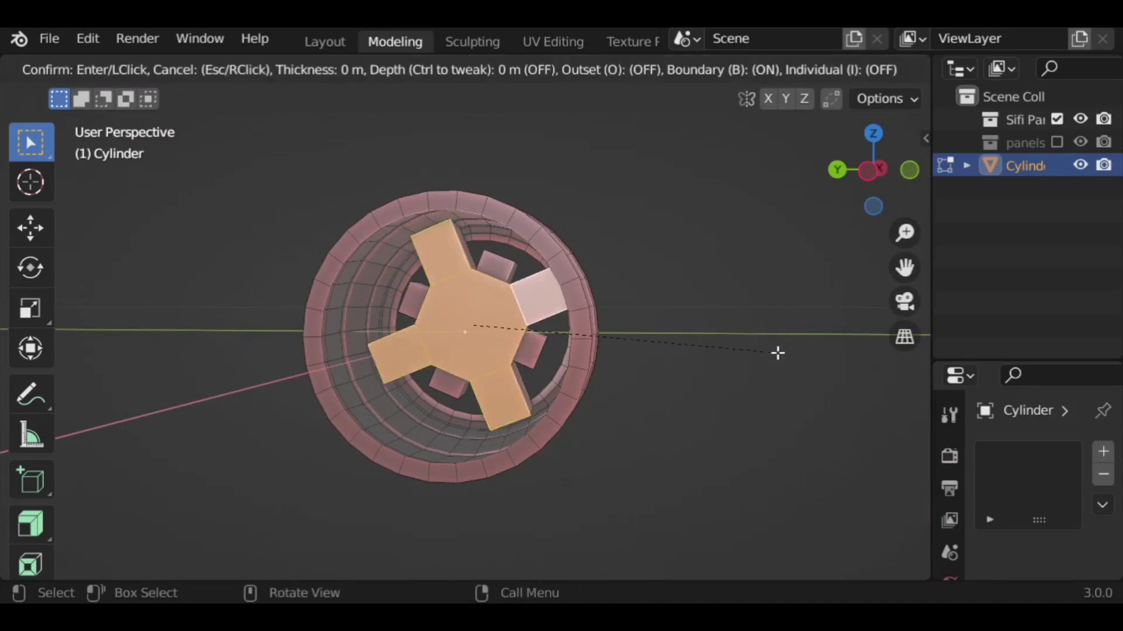
click(766, 356)
middle_drag(717, 367, 667, 356)
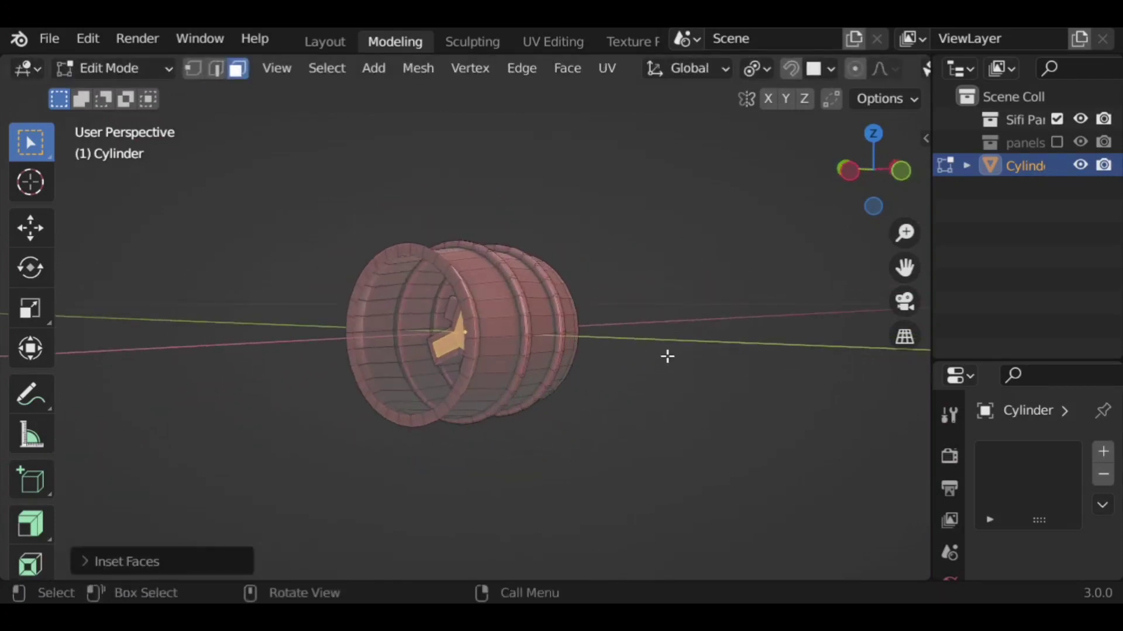
key(e)
click(608, 376)
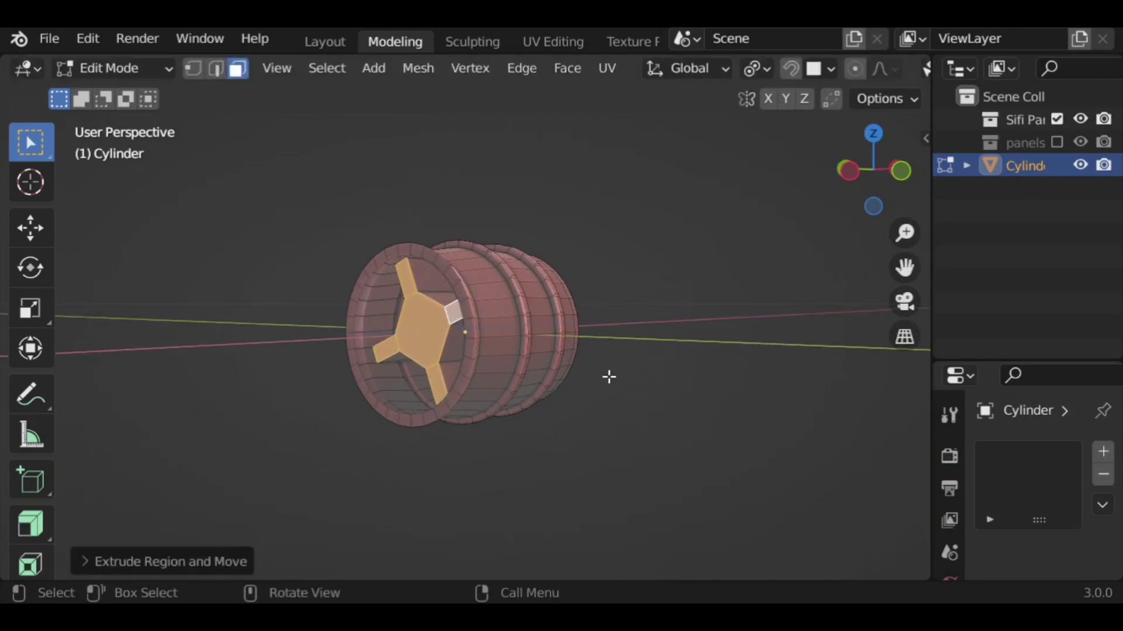
- Inset the hub's centre face again for a stepped look
middle_drag(643, 435, 632, 421)
click(438, 325)
key(i)
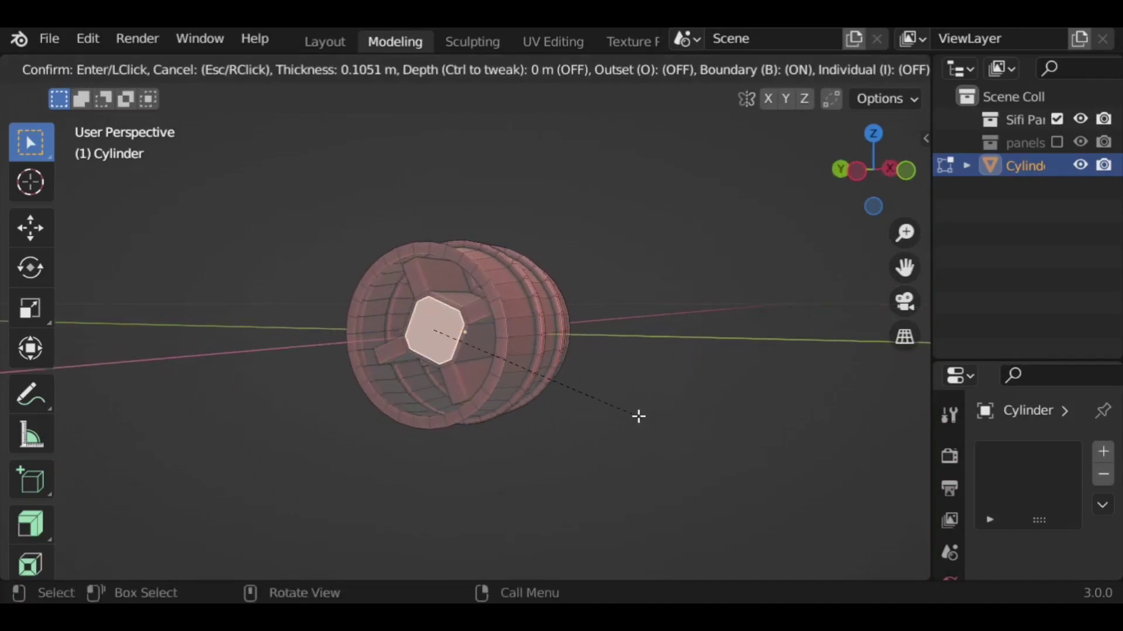
click(632, 411)
mouse_move(661, 376)
middle_down()
mouse_move(453, 388)
mouse_move(328, 353)
mouse_move(336, 382)
middle_up()
key(Tab)
mouse_move(720, 345)
middle_down()
mouse_move(361, 281)
mouse_move(613, 345)
mouse_move(448, 341)
mouse_move(438, 325)
mouse_move(359, 321)
mouse_move(716, 373)
mouse_move(495, 308)
middle_up()
key(Tab)
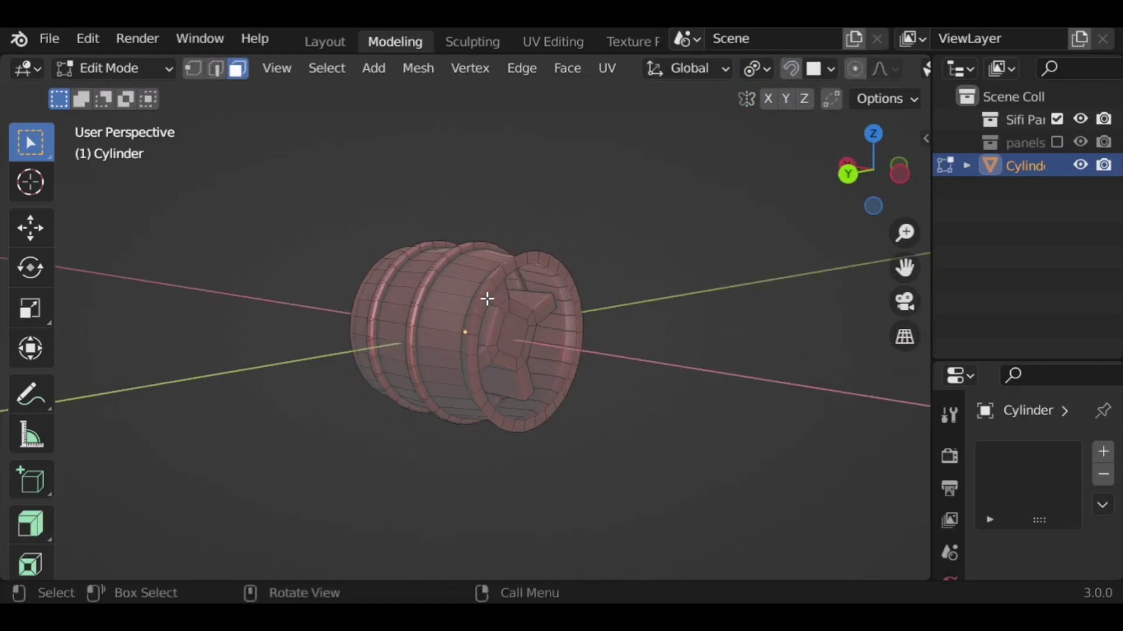
- Scale the selected rim edge loop down slightly
scroll(487, 299, up, 1)
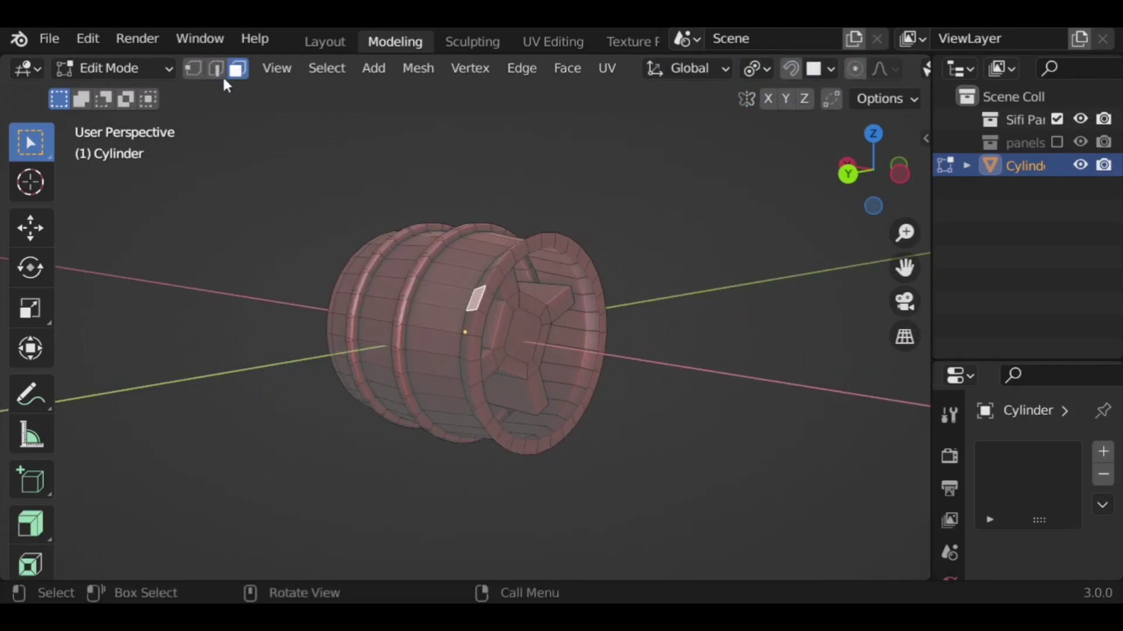
key(s)
click(836, 415)
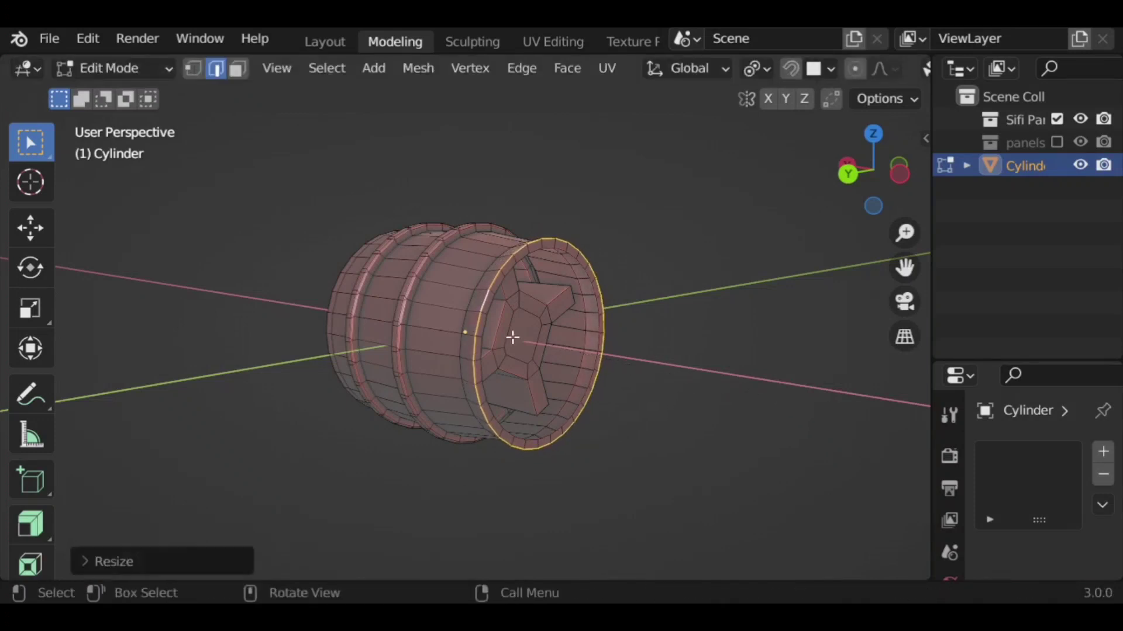
mouse_move(566, 371)
middle_down()
mouse_move(728, 404)
mouse_move(704, 366)
mouse_move(536, 379)
mouse_move(456, 311)
middle_up()
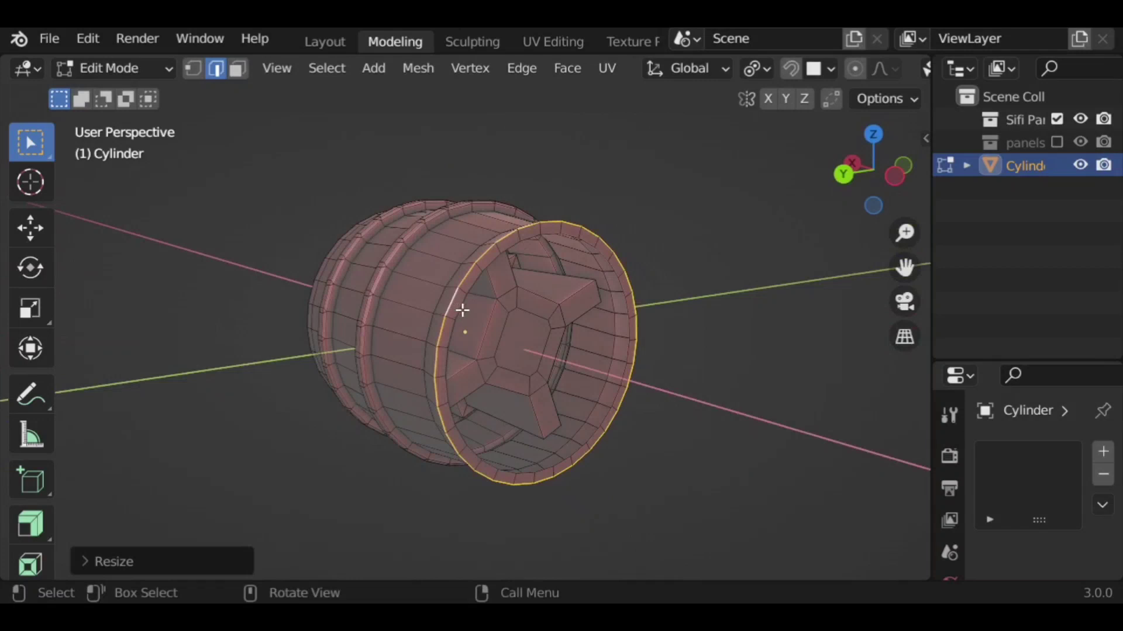
- Shrink the edge loop inside the front rim to about 0.93, then return to Object Mode
alt+click(462, 310)
key(s)
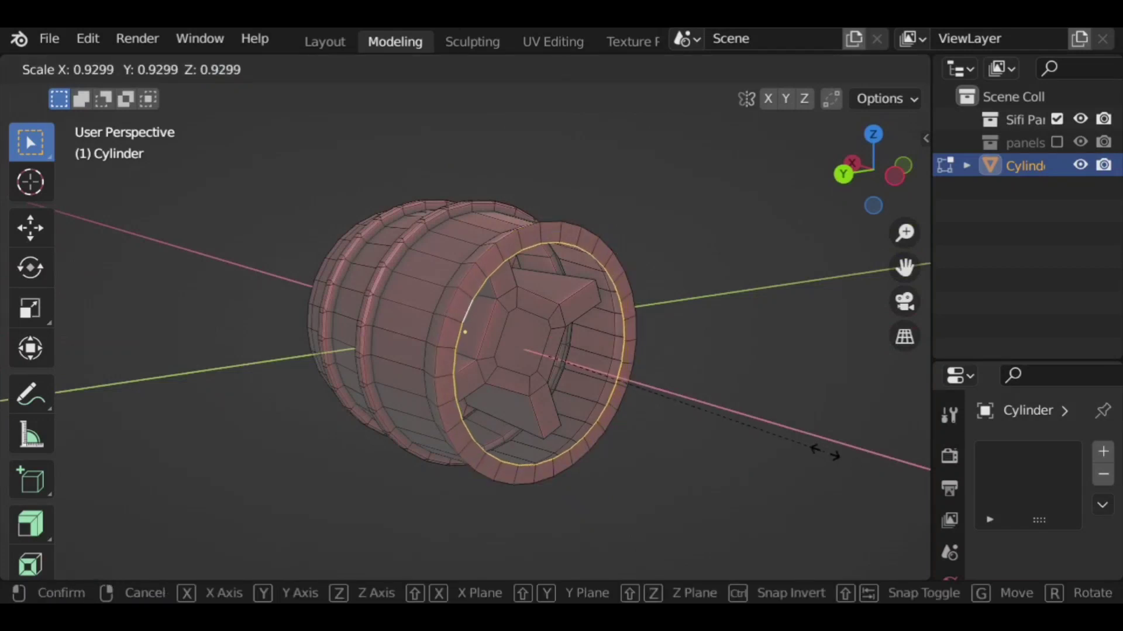
click(827, 453)
mouse_move(831, 454)
middle_down()
mouse_move(831, 485)
mouse_move(646, 478)
mouse_move(612, 368)
mouse_move(722, 343)
mouse_move(768, 417)
mouse_move(757, 494)
mouse_move(792, 431)
mouse_move(675, 466)
mouse_move(579, 460)
middle_up()
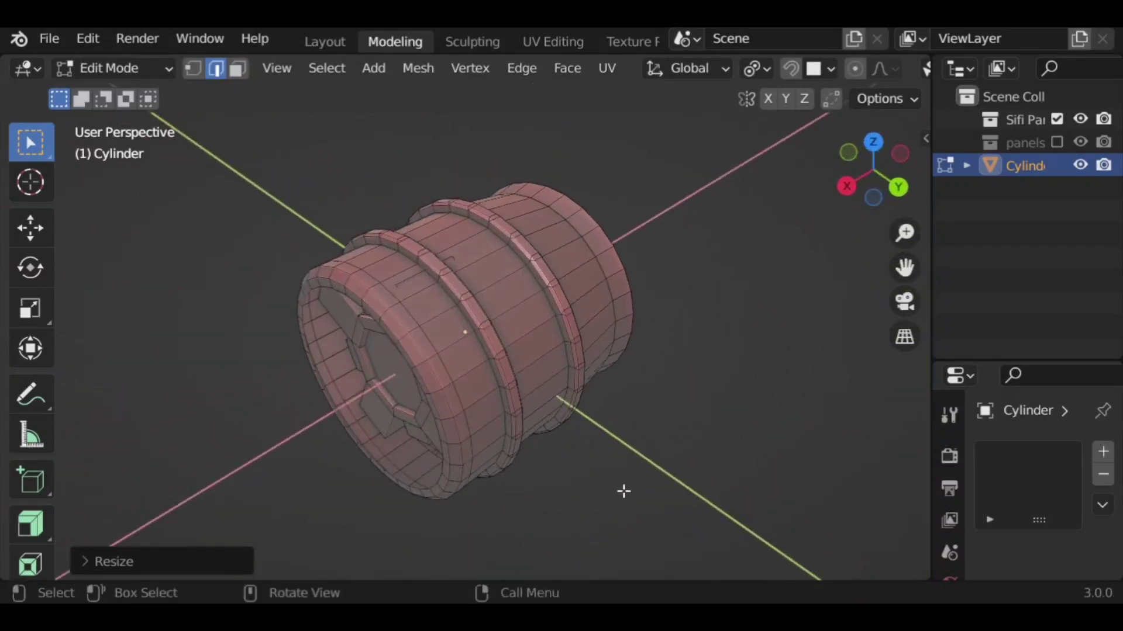
mouse_move(623, 491)
middle_down()
mouse_move(669, 462)
mouse_move(434, 366)
mouse_move(652, 408)
mouse_move(713, 438)
mouse_move(694, 446)
mouse_move(508, 393)
middle_up()
key(Tab)
click(675, 436)
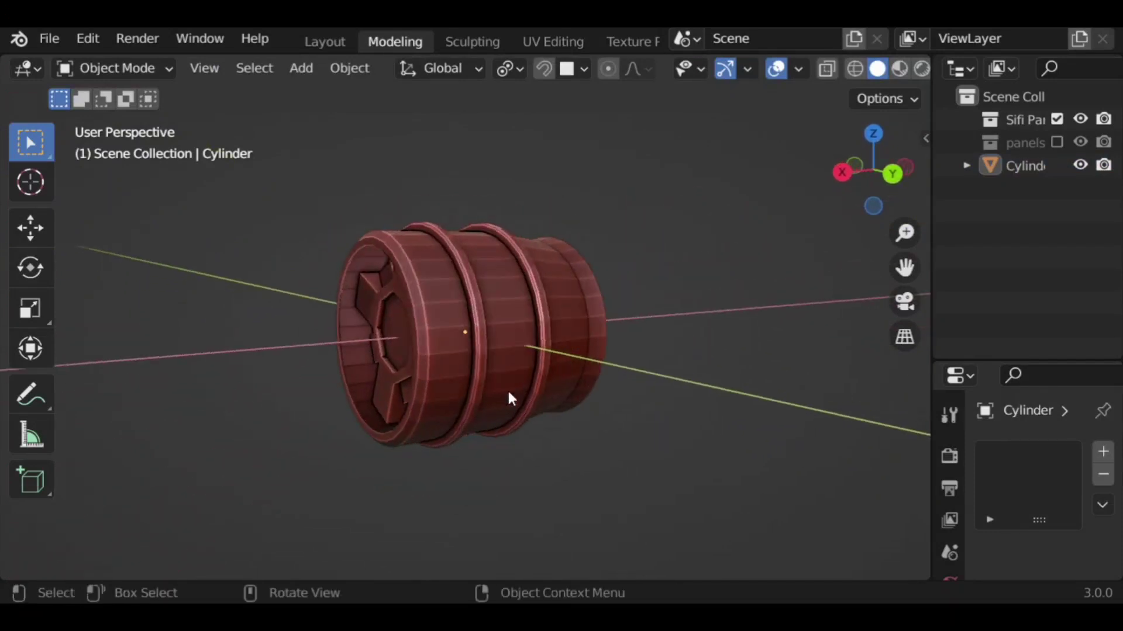
- Stretch the banded barrel to about 1.13 along the X axis
click(509, 393)
key(s)
key(x)
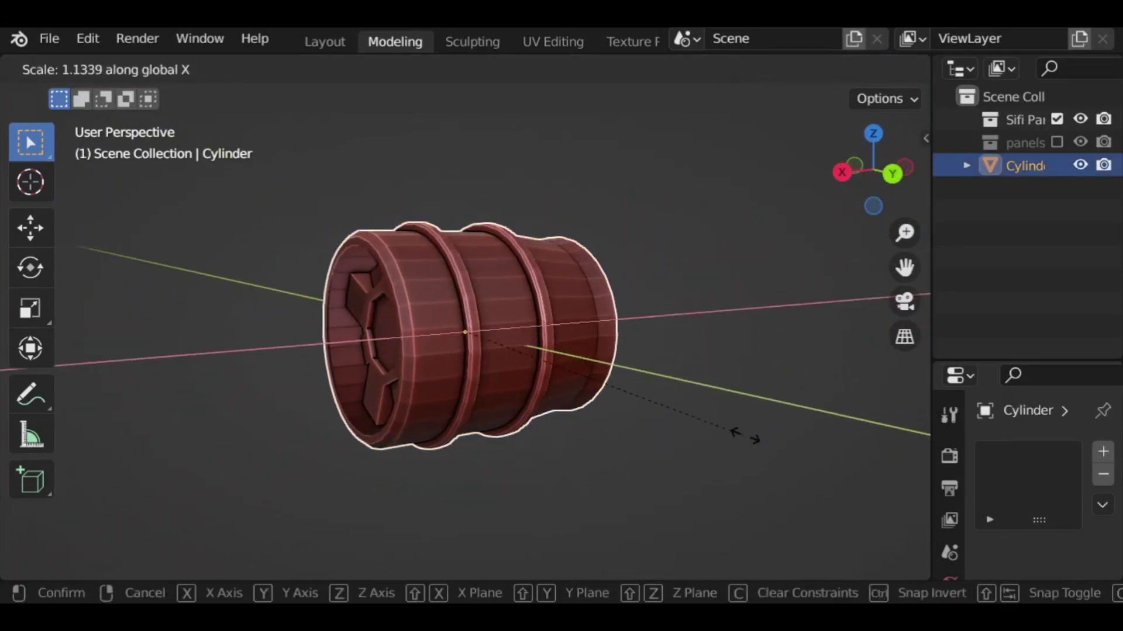
click(800, 449)
mouse_move(521, 442)
middle_down()
mouse_move(708, 425)
mouse_move(206, 384)
mouse_move(190, 419)
mouse_move(170, 422)
mouse_move(476, 323)
middle_up()
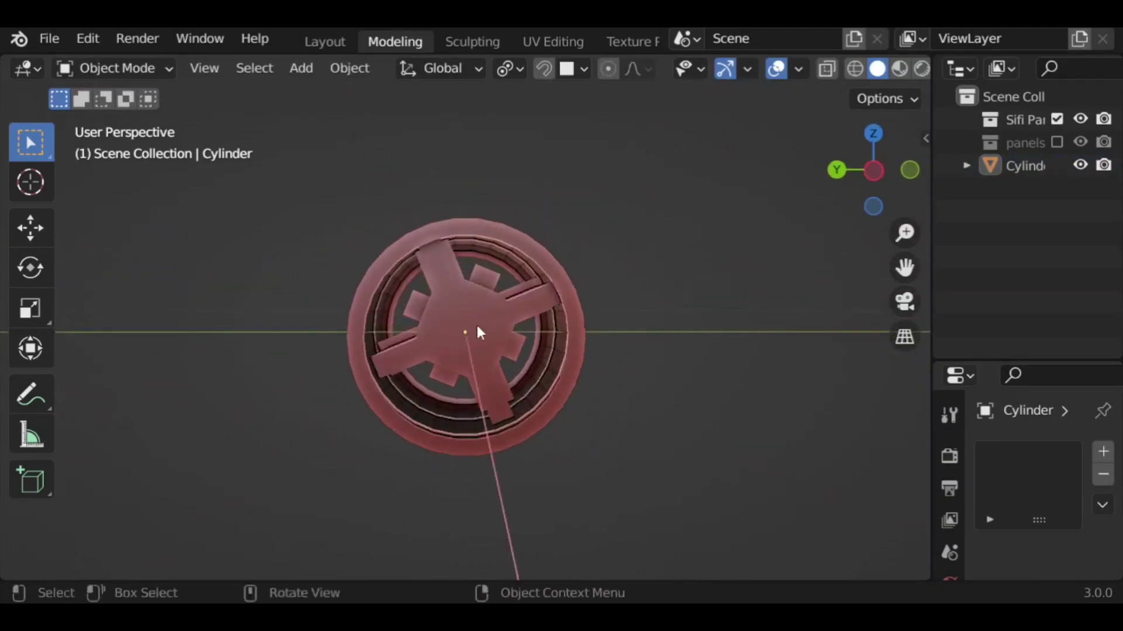
- Sink the barrel's octagonal centre face about 0.05 m into its end
click(476, 322)
key(Tab)
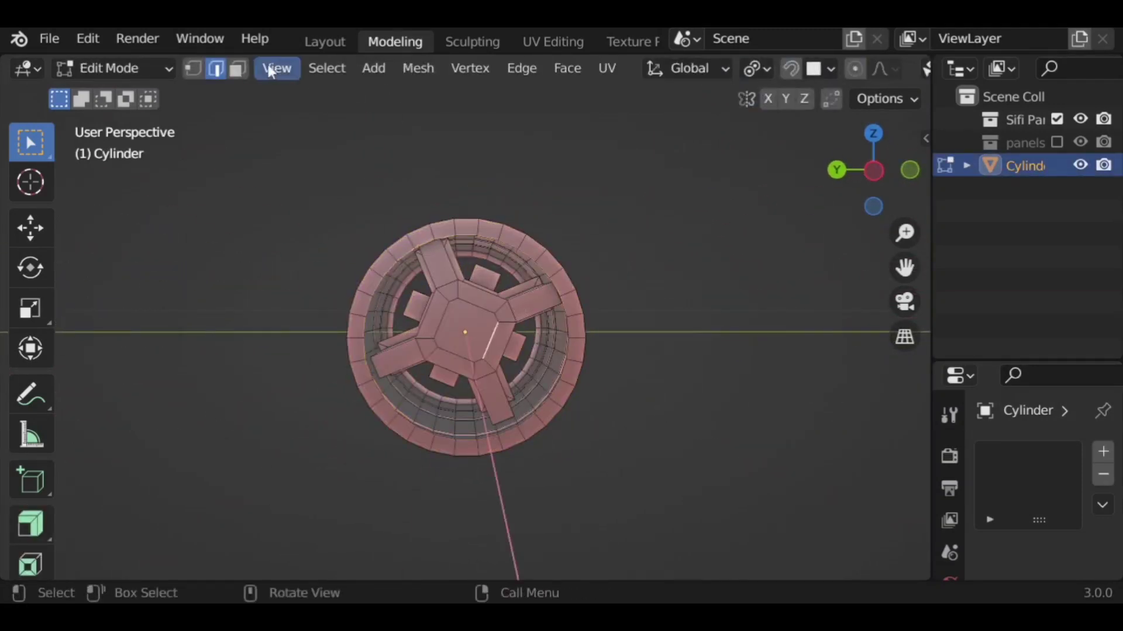
key(e)
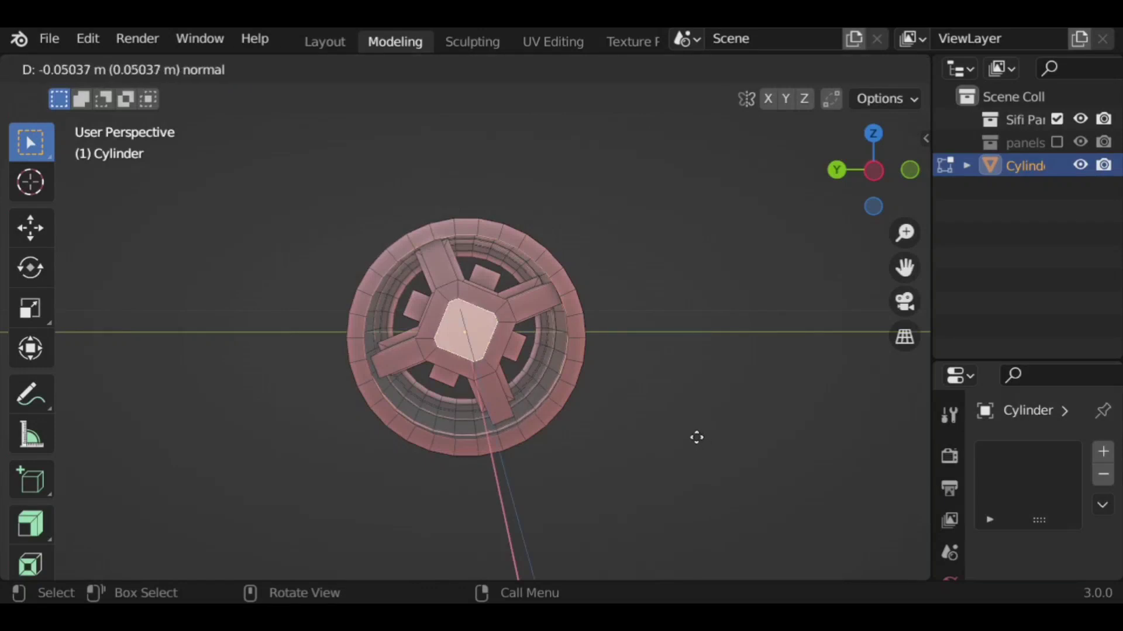
click(694, 434)
click(681, 388)
mouse_move(678, 404)
middle_down()
mouse_move(784, 420)
mouse_move(681, 460)
middle_up()
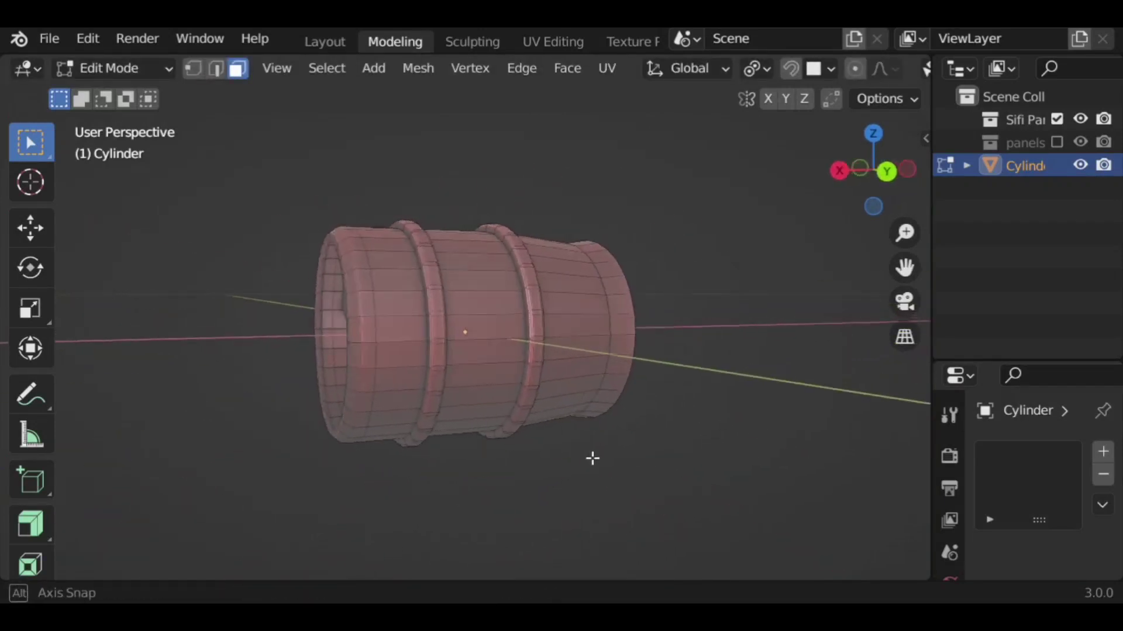
- Flatten the new octagon along Z and inset its loop of eight side faces
key(Tab)
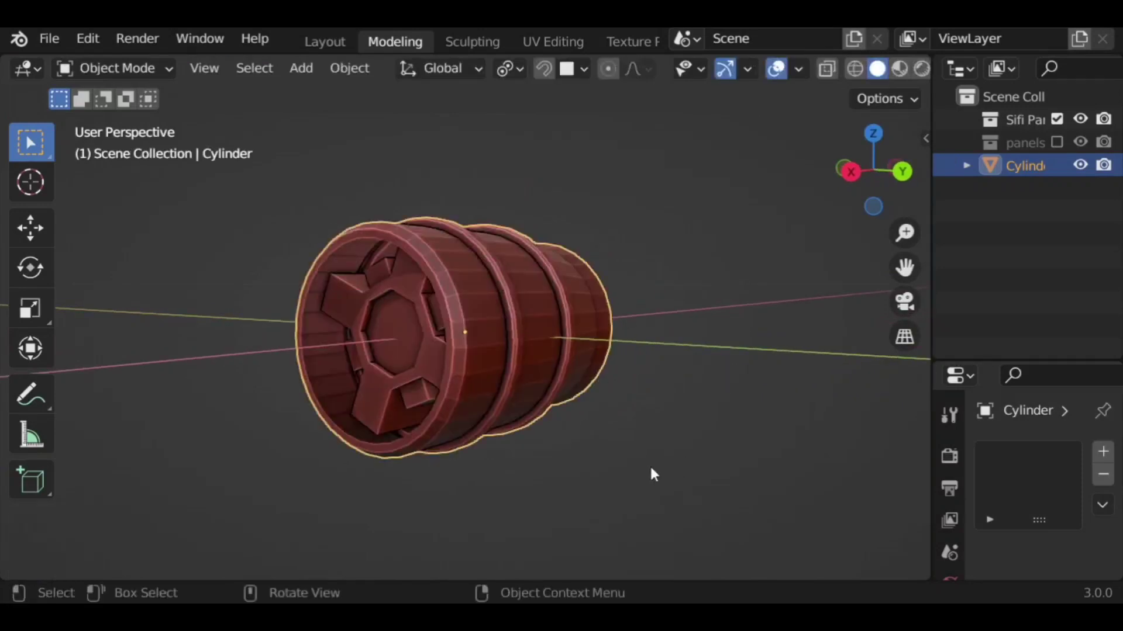
mouse_move(650, 464)
middle_down()
mouse_move(750, 448)
mouse_move(612, 469)
mouse_move(681, 455)
middle_up()
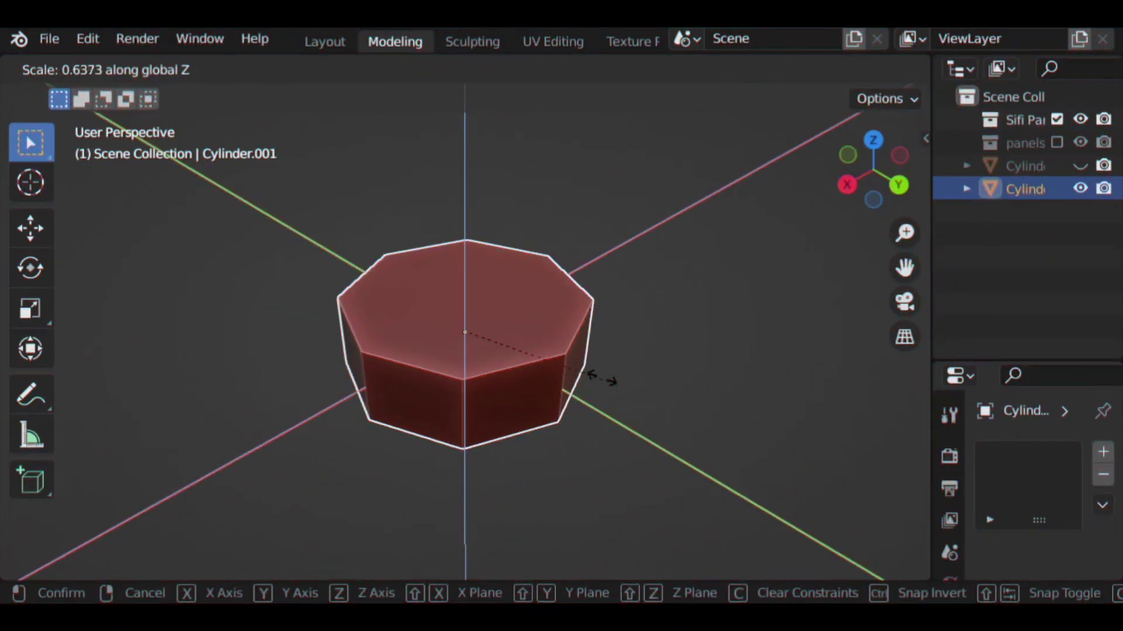
click(590, 368)
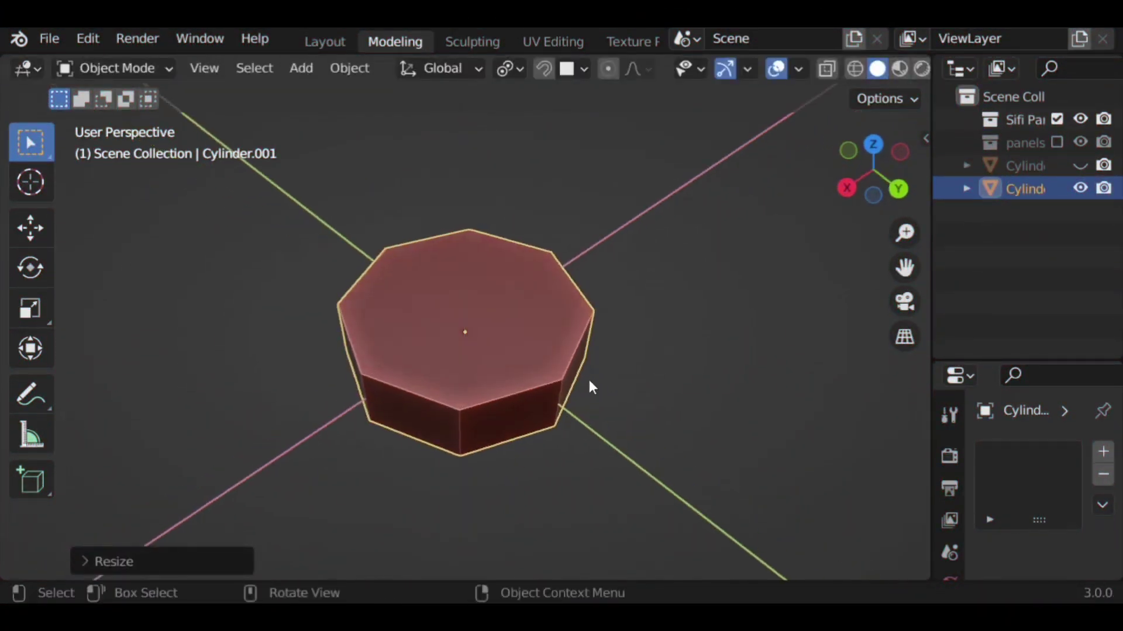
key(Tab)
middle_drag(632, 397, 612, 396)
key(3)
click(543, 385)
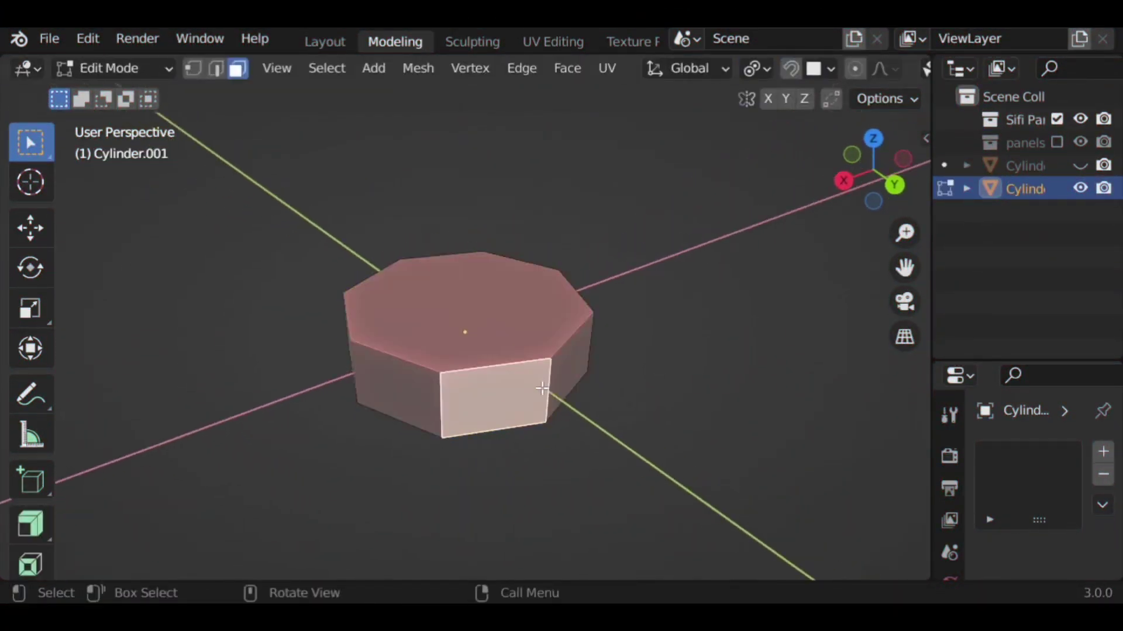
alt+click(569, 400)
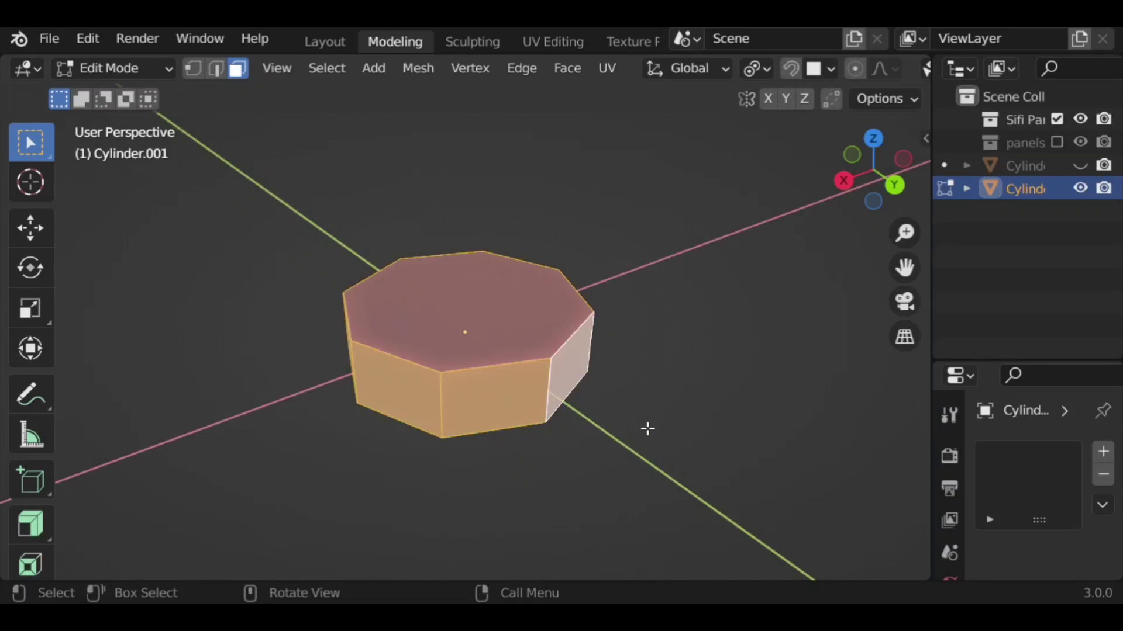
key(i)
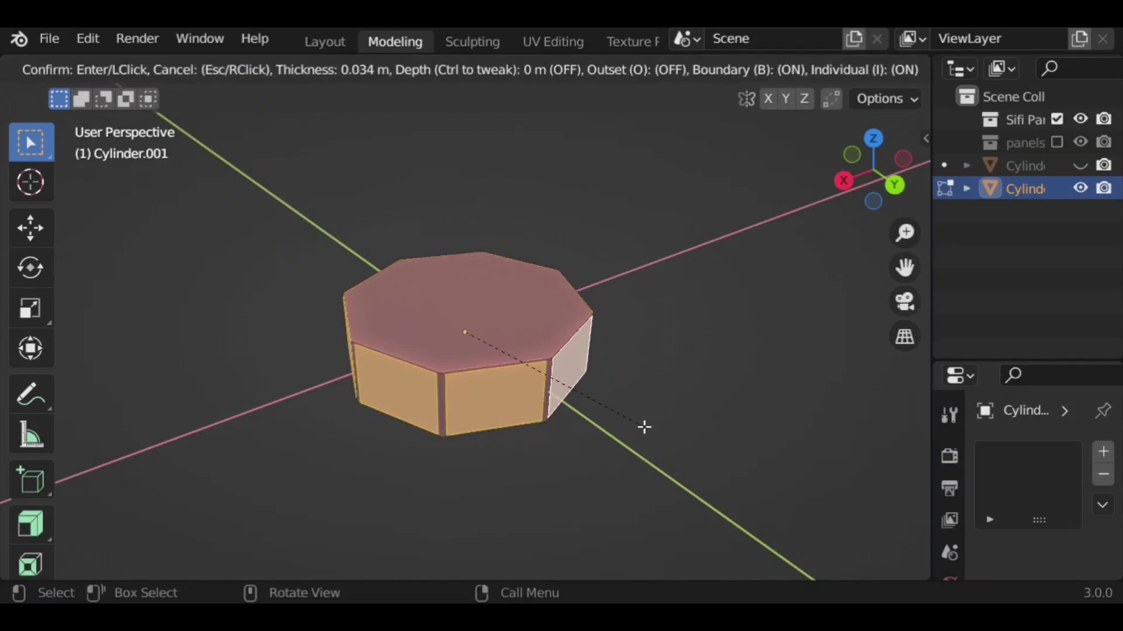
click(644, 427)
- Extrude the eight side faces outward into blocks and taper their ends to about 0.75
click(40, 529)
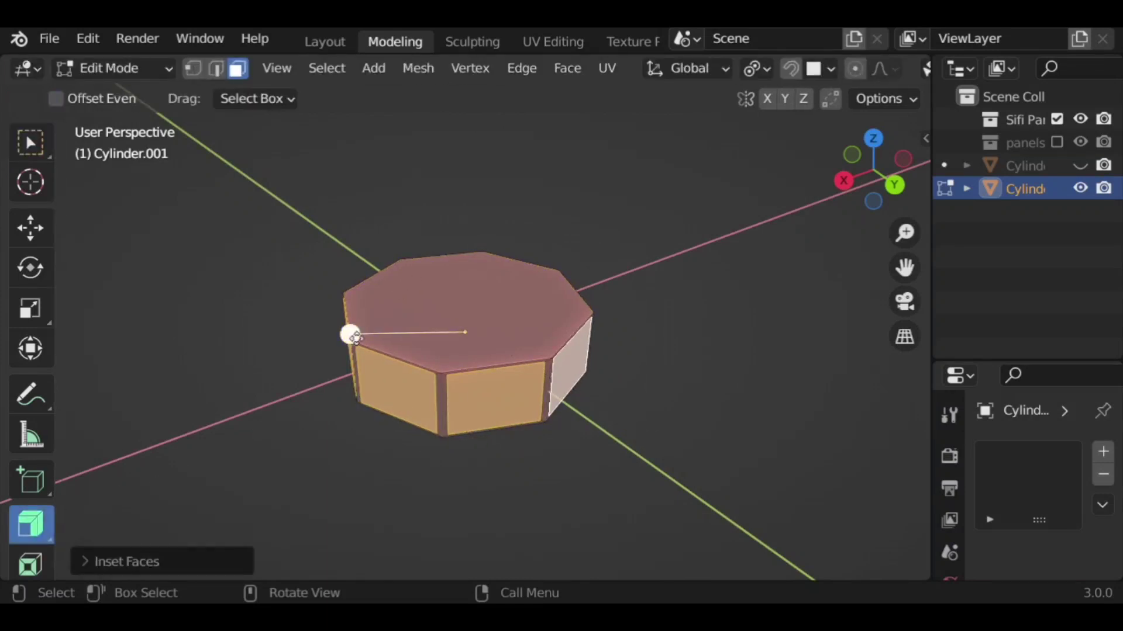
drag(348, 328, 470, 311)
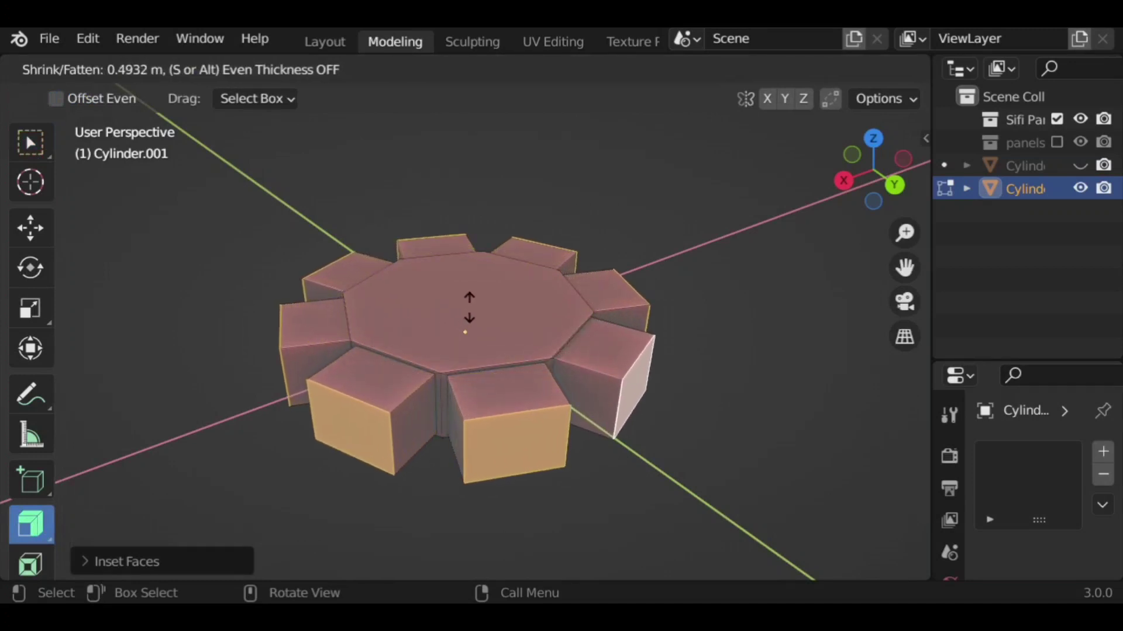
click(474, 306)
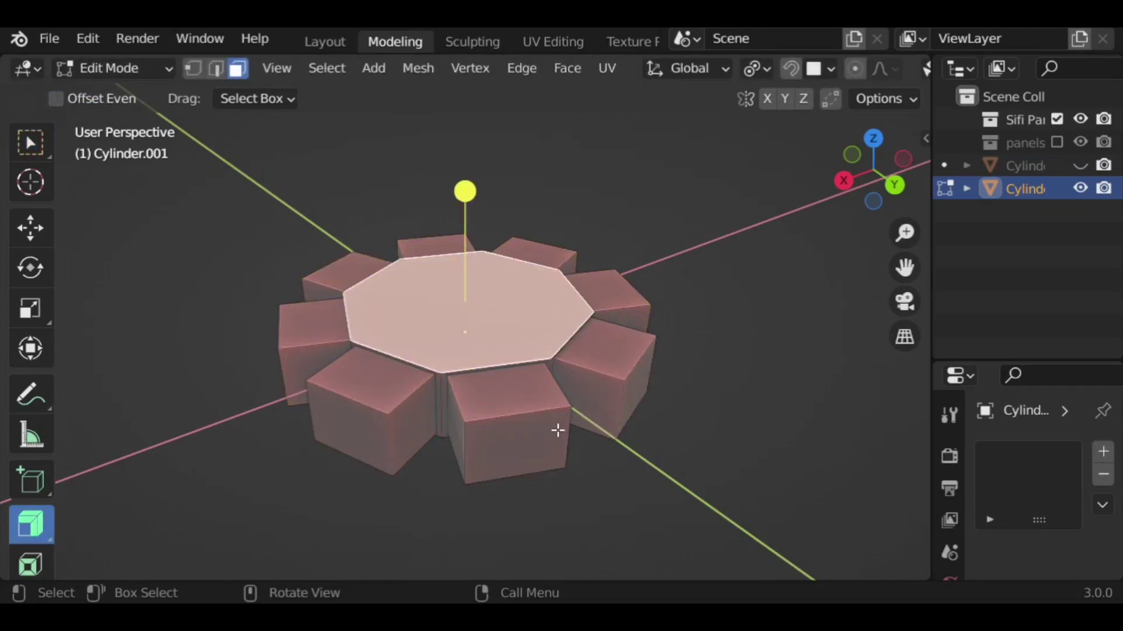
alt+click(557, 430)
key(s)
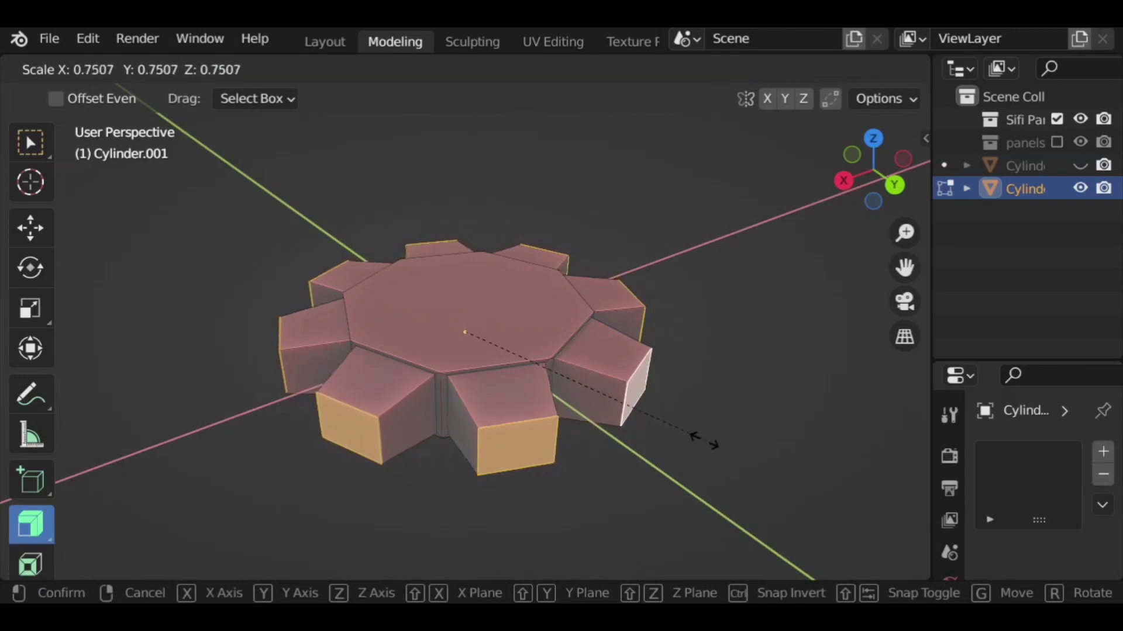
click(696, 426)
click(742, 393)
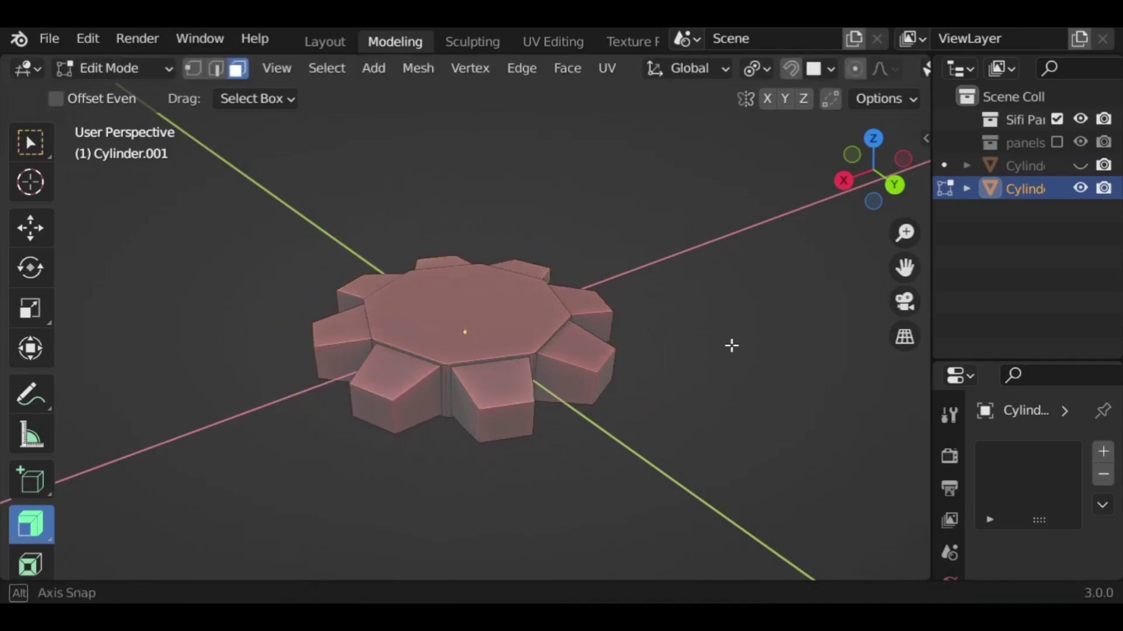
middle_drag(731, 345, 729, 362)
- Add a round 40-vertex cylinder to the mesh
click(389, 72)
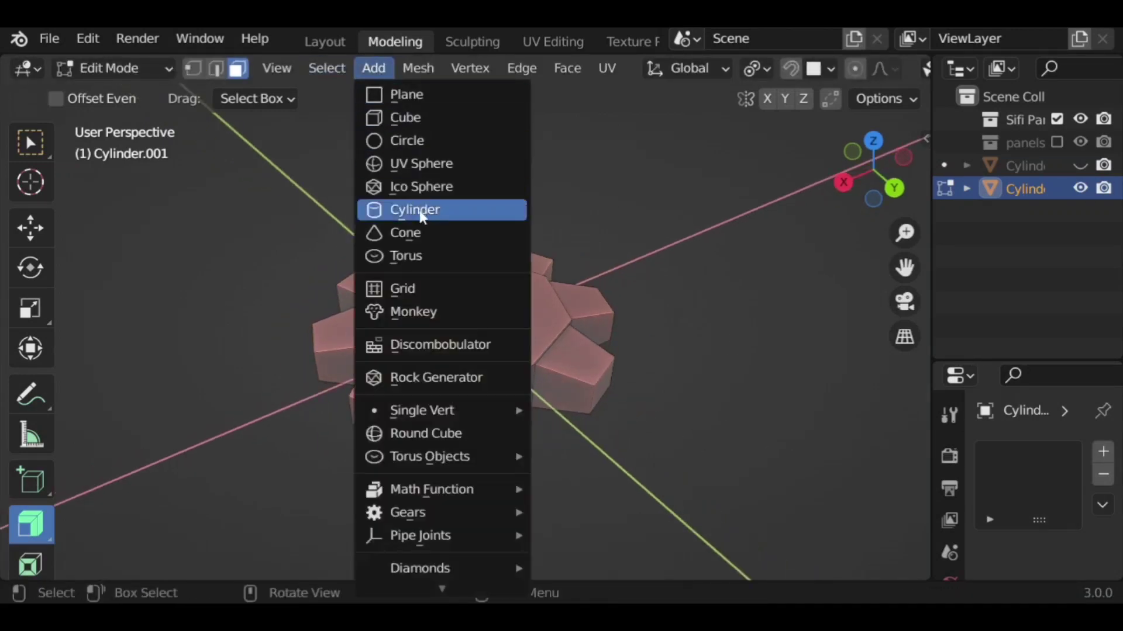
click(435, 212)
click(138, 563)
text(40)
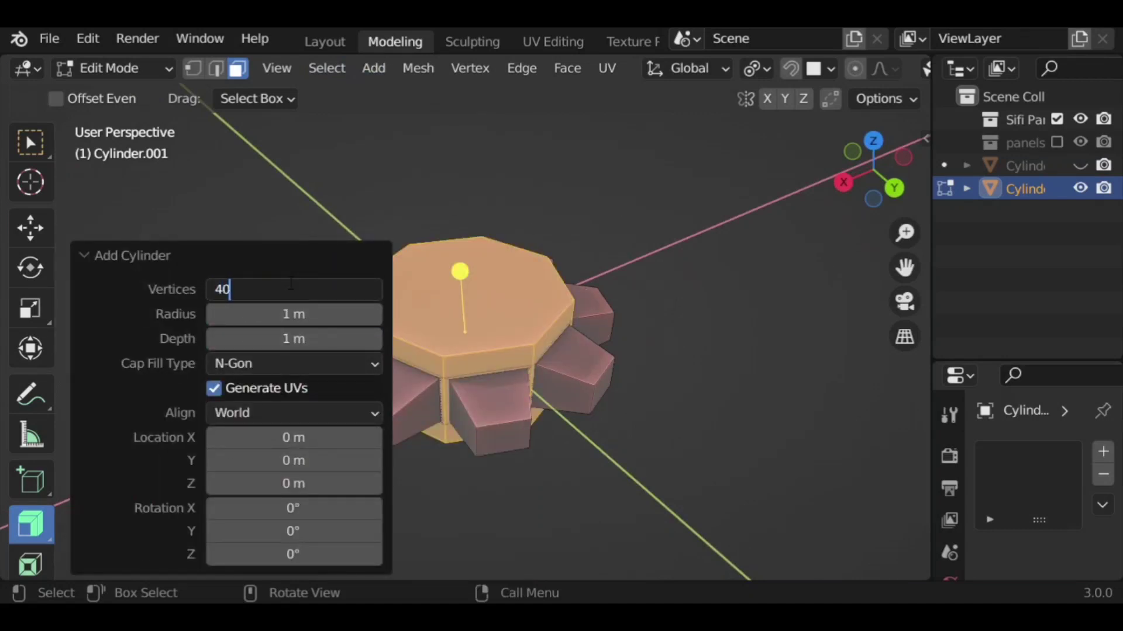
key(Return)
click(126, 256)
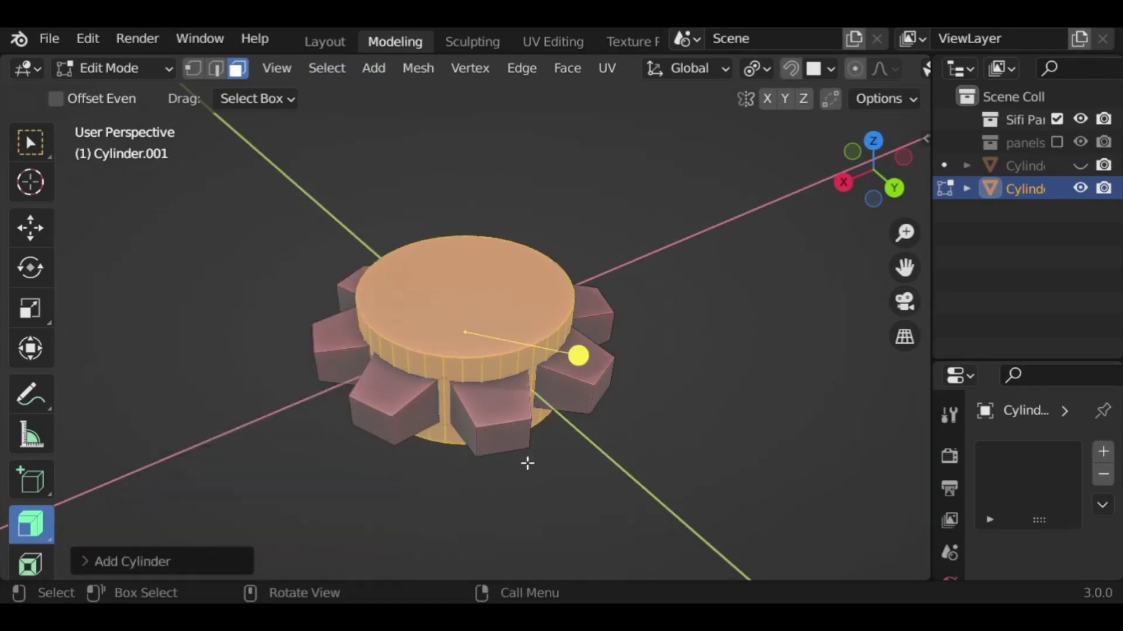
click(30, 143)
- Scale the round cylinder up to about 1.04 and select its top face
middle_drag(700, 351, 685, 399)
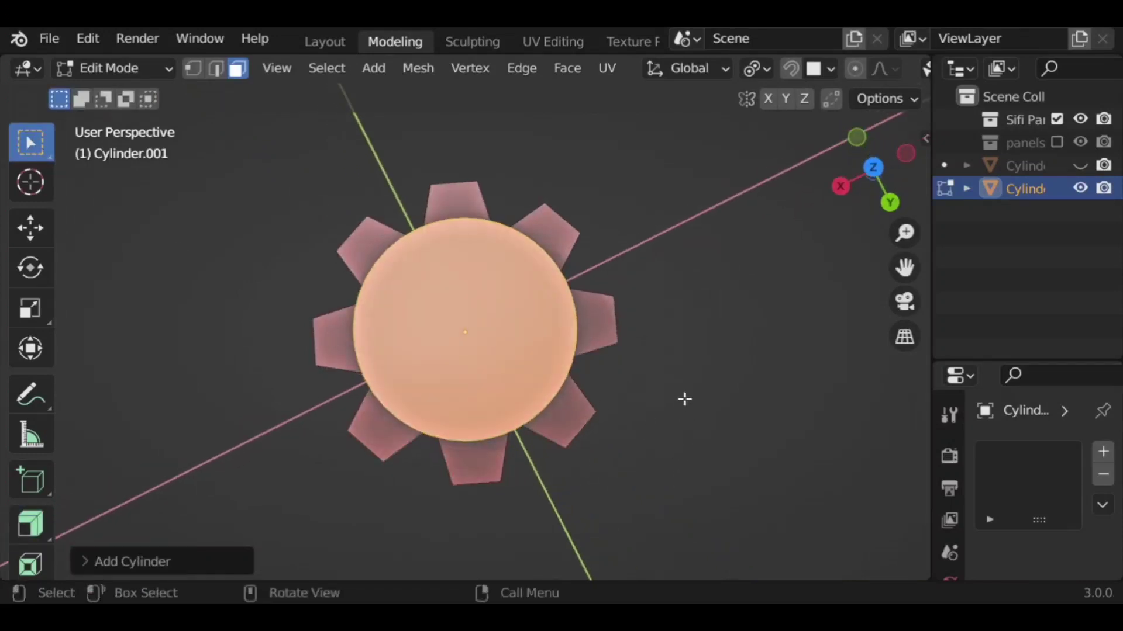
key(s)
click(772, 427)
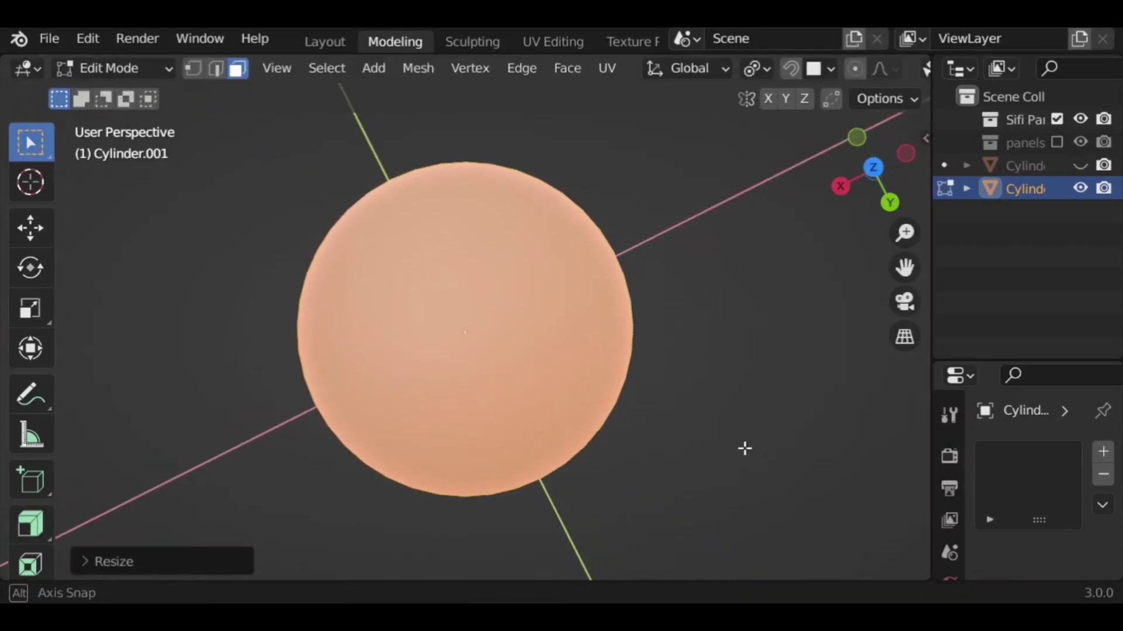
middle_drag(744, 449, 709, 300)
key(s)
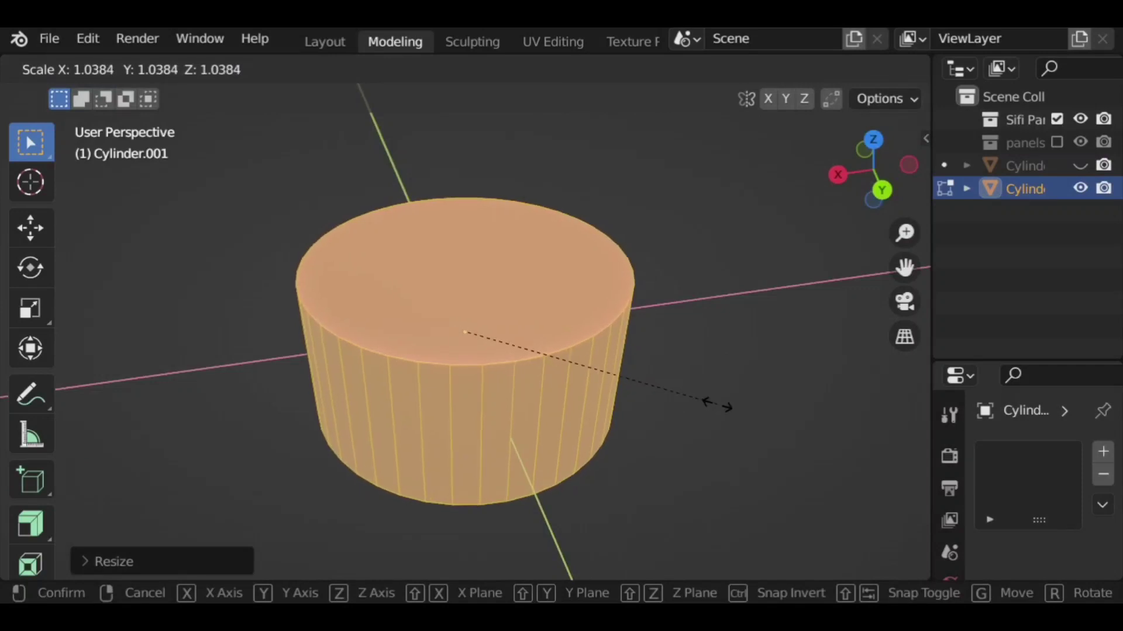
click(720, 407)
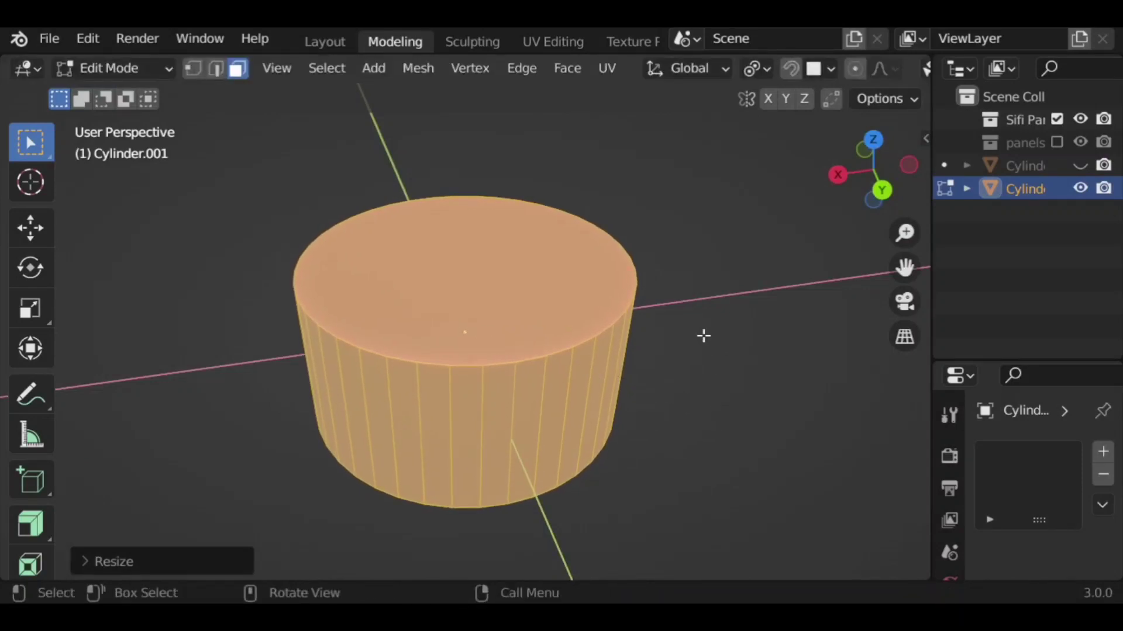
middle_drag(703, 336, 695, 370)
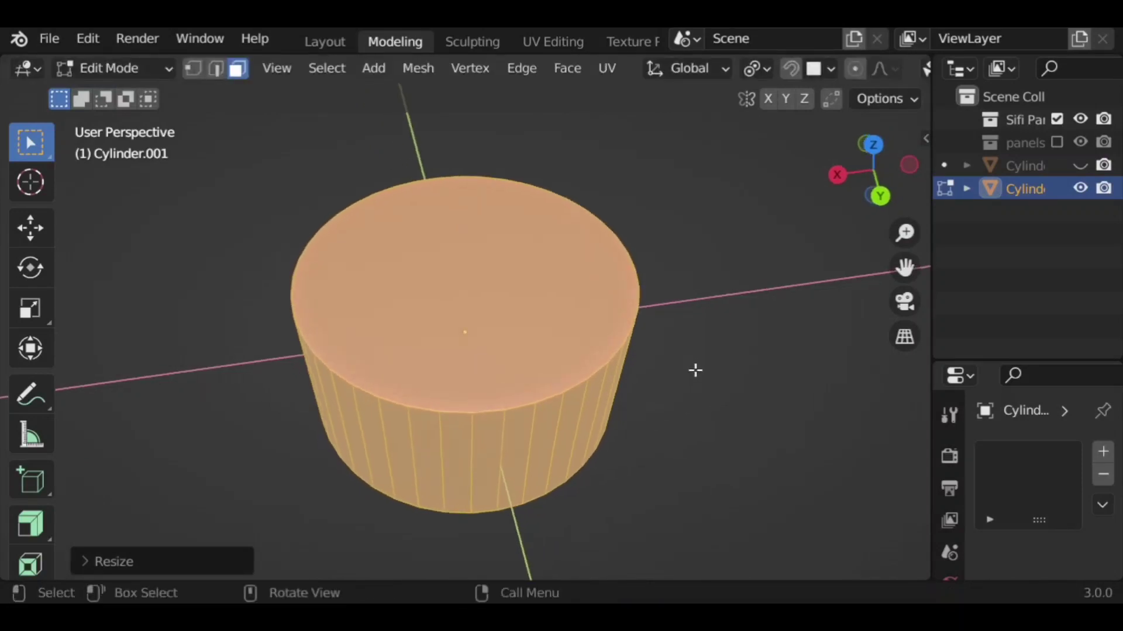
click(540, 335)
mouse_move(539, 335)
middle_down()
mouse_move(699, 436)
mouse_move(622, 293)
mouse_move(544, 382)
middle_up()
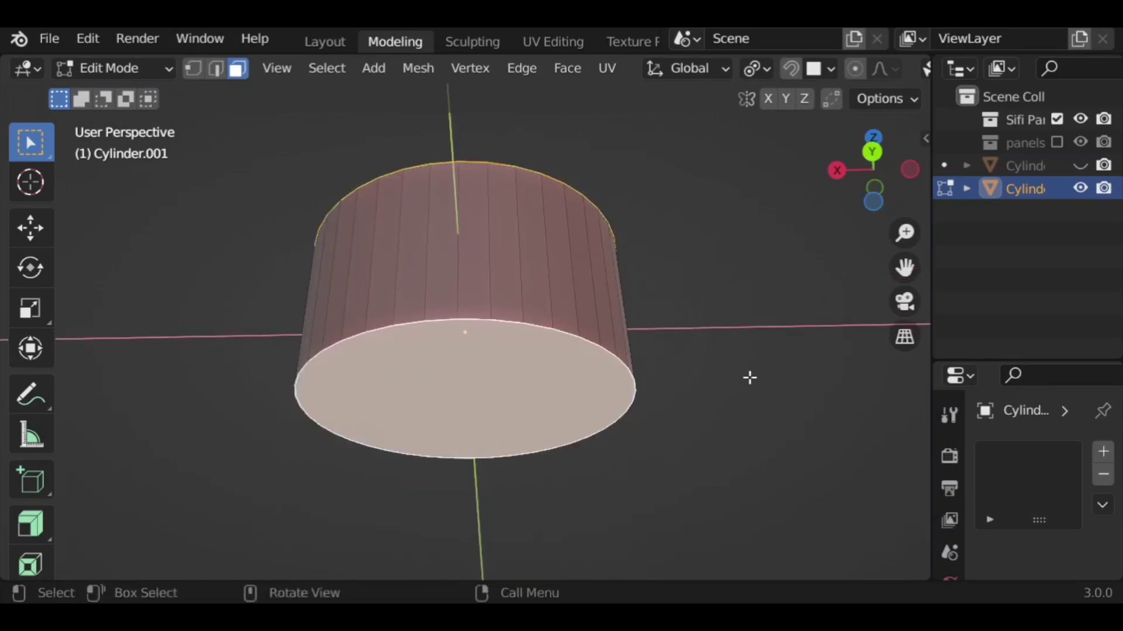
mouse_move(750, 378)
middle_down()
mouse_move(745, 299)
mouse_move(735, 409)
middle_up()
- Inset the cylinder's top cap and delete the inner face, leaving a hole
key(i)
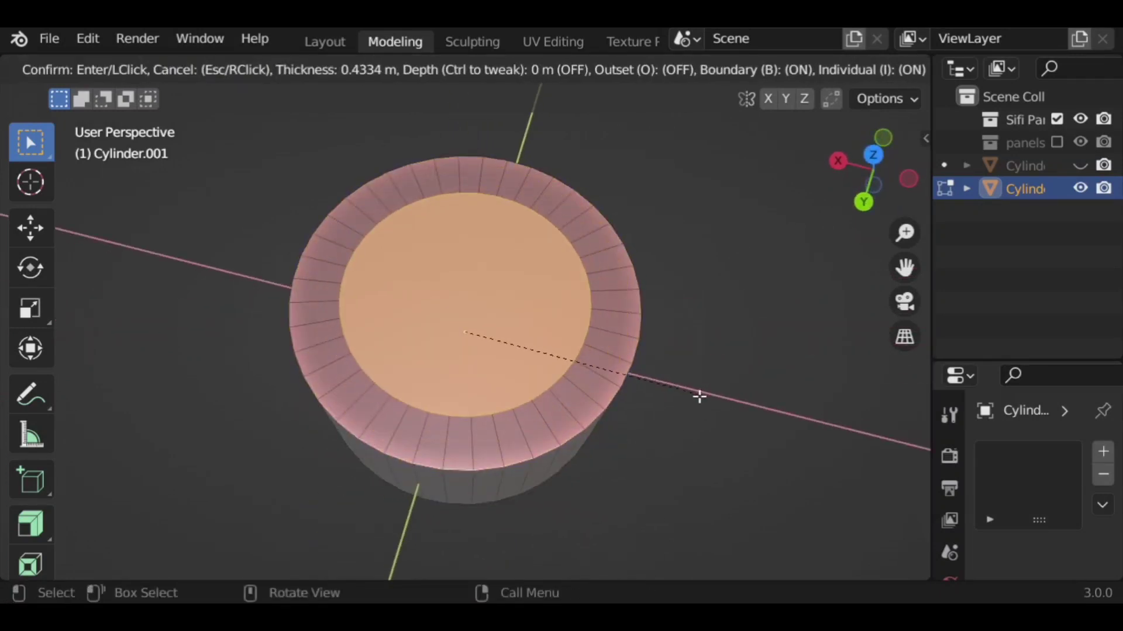
click(732, 433)
key(x)
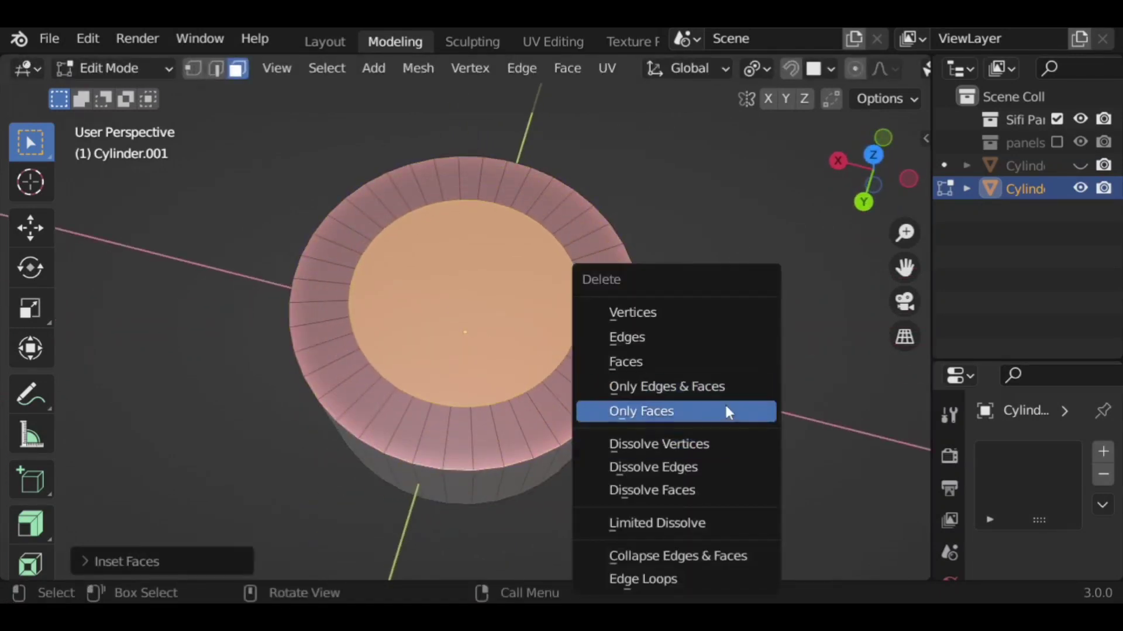
click(725, 406)
mouse_move(746, 447)
middle_down()
mouse_move(712, 319)
mouse_move(572, 341)
mouse_move(736, 316)
mouse_move(732, 482)
mouse_move(756, 462)
middle_up()
- Flatten the whole linked cylinder to about 0.21 along Z
key(l)
key(s)
key(z)
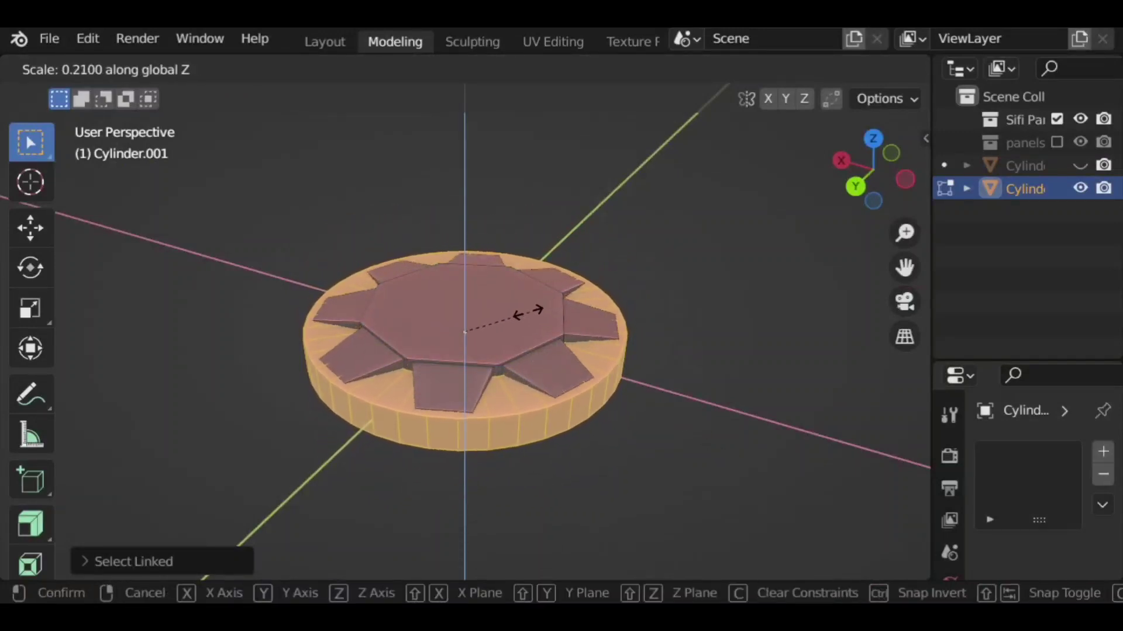
click(514, 322)
mouse_move(526, 323)
middle_down()
mouse_move(691, 361)
mouse_move(579, 396)
mouse_move(567, 491)
mouse_move(655, 473)
mouse_move(653, 379)
middle_up()
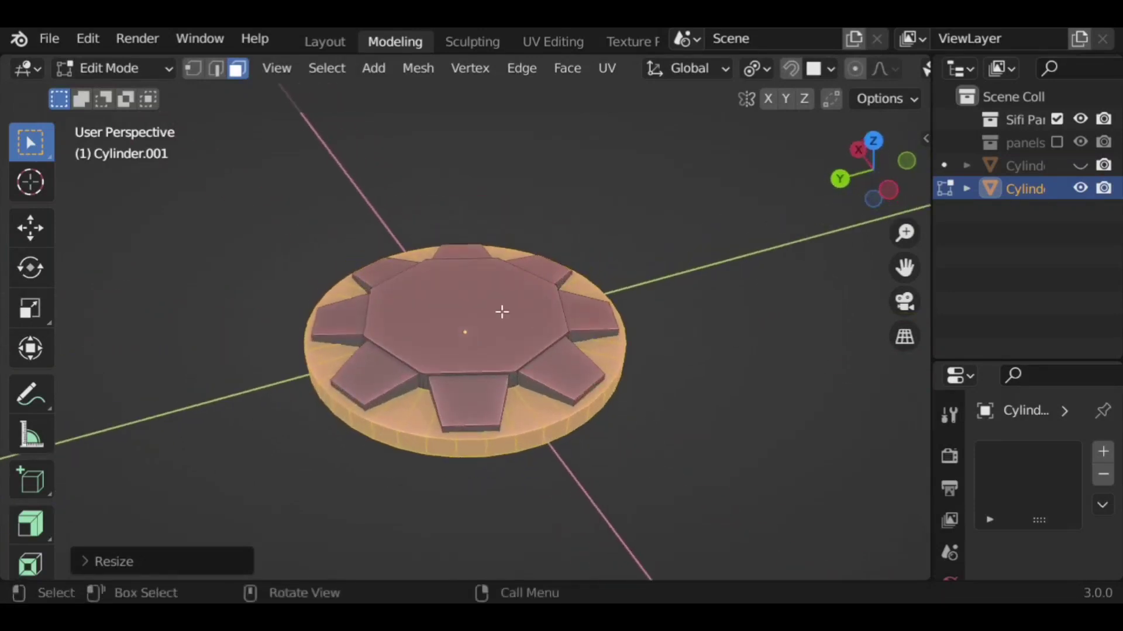
- Select the octagonal hub and panels and hide them to isolate the rim
click(502, 312)
key(ctrl+l)
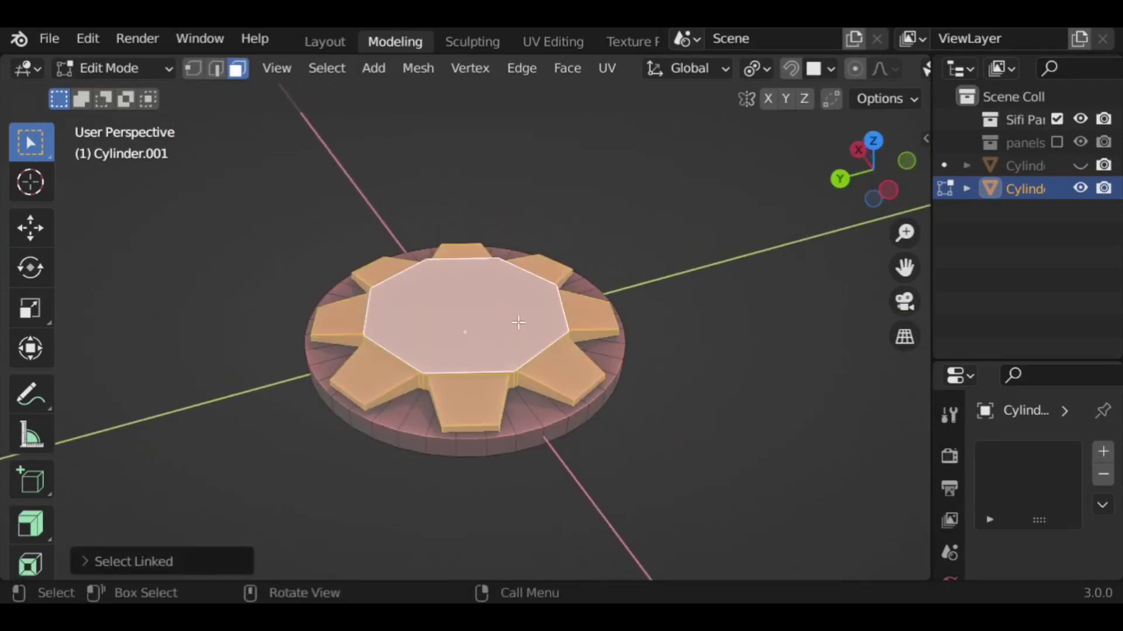
key(h)
scroll(536, 405, up, 3)
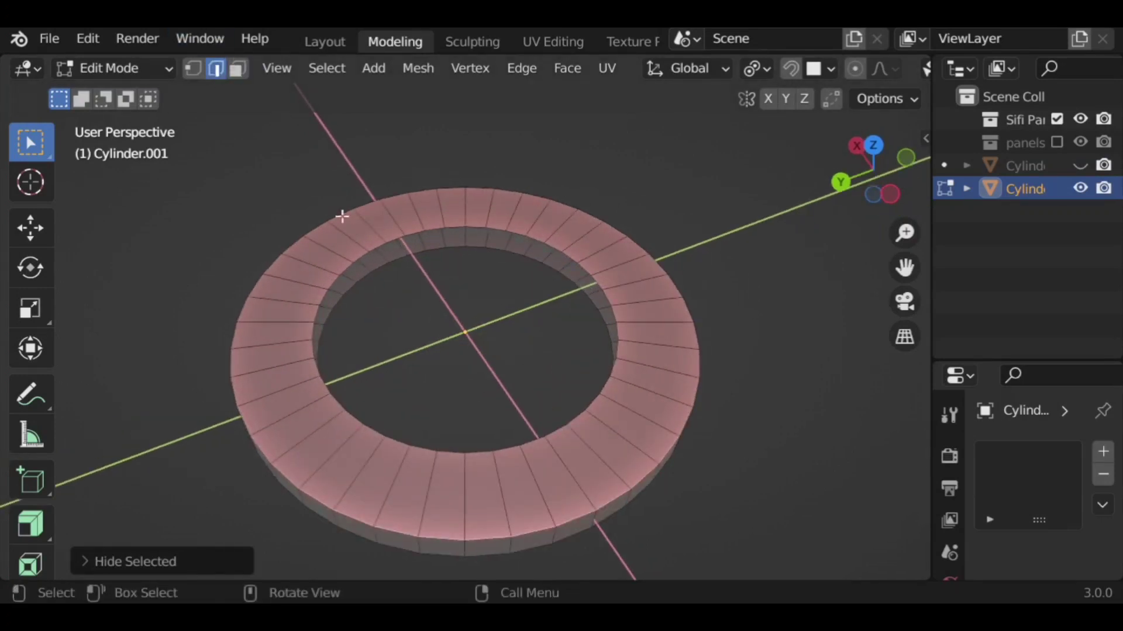
- Widen the rim's inner edge loop to about 1.10, then reveal the hidden hub
alt+click(398, 258)
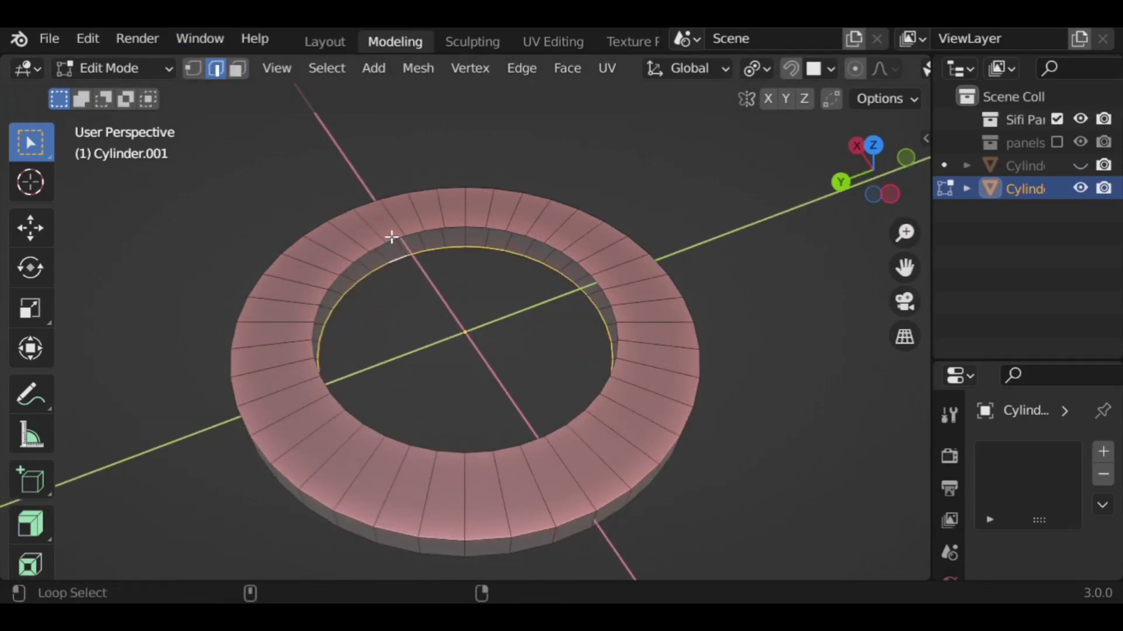
key(s)
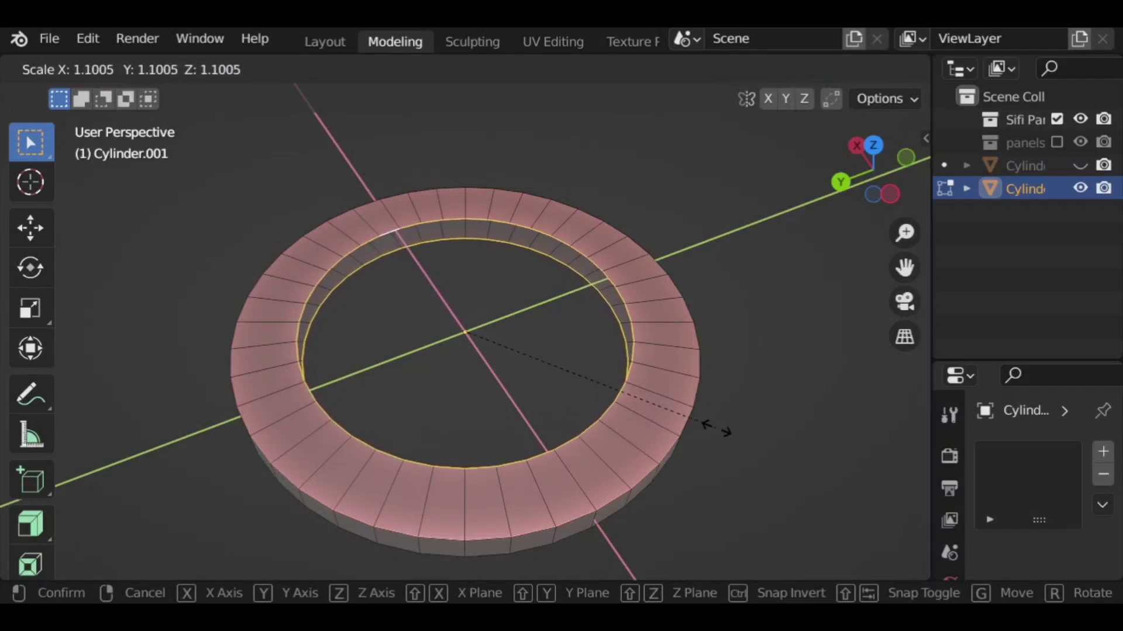
click(713, 385)
key(alt+h)
key(alt+a)
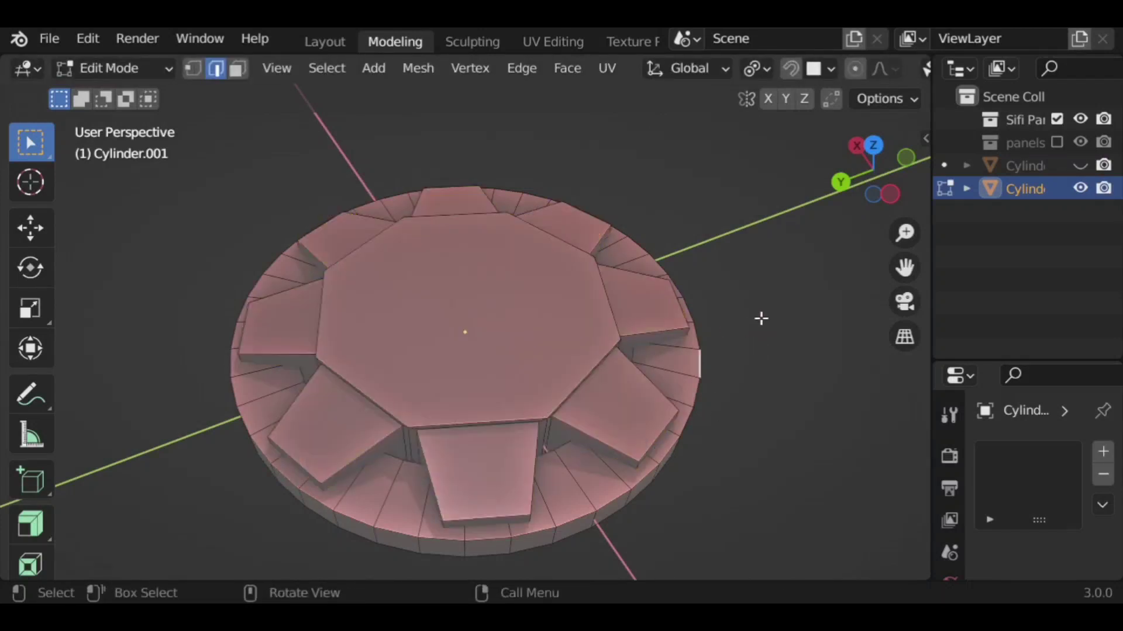
mouse_move(760, 316)
middle_down()
mouse_move(699, 223)
mouse_move(470, 310)
middle_up()
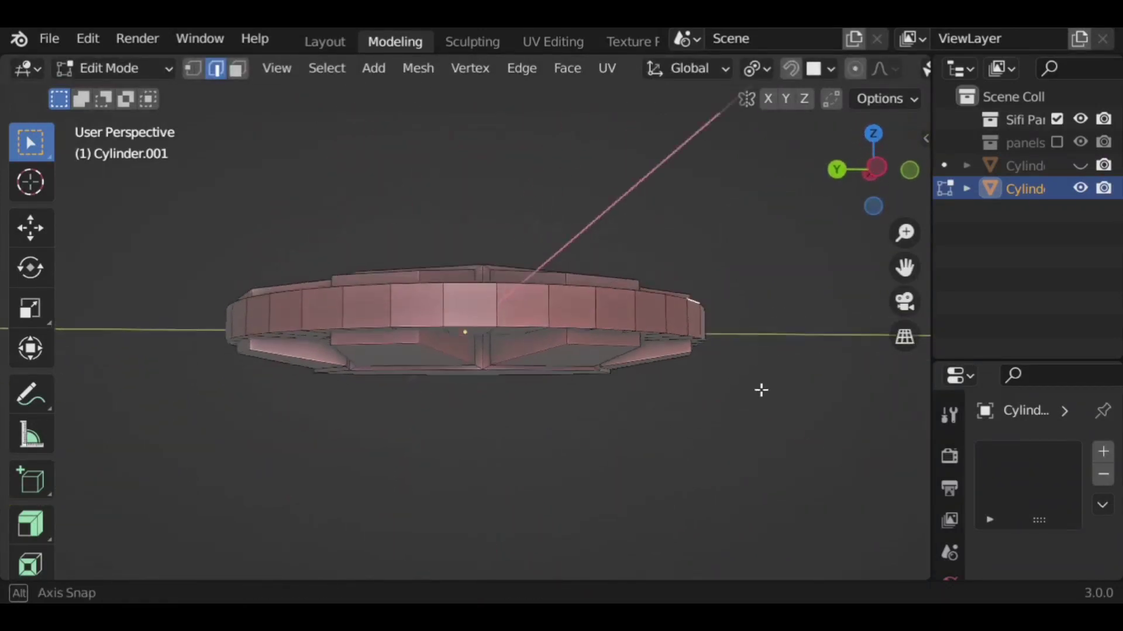
- Scale the outer rim band about 1.27 taller along Z, in two passes
key(ctrl+l)
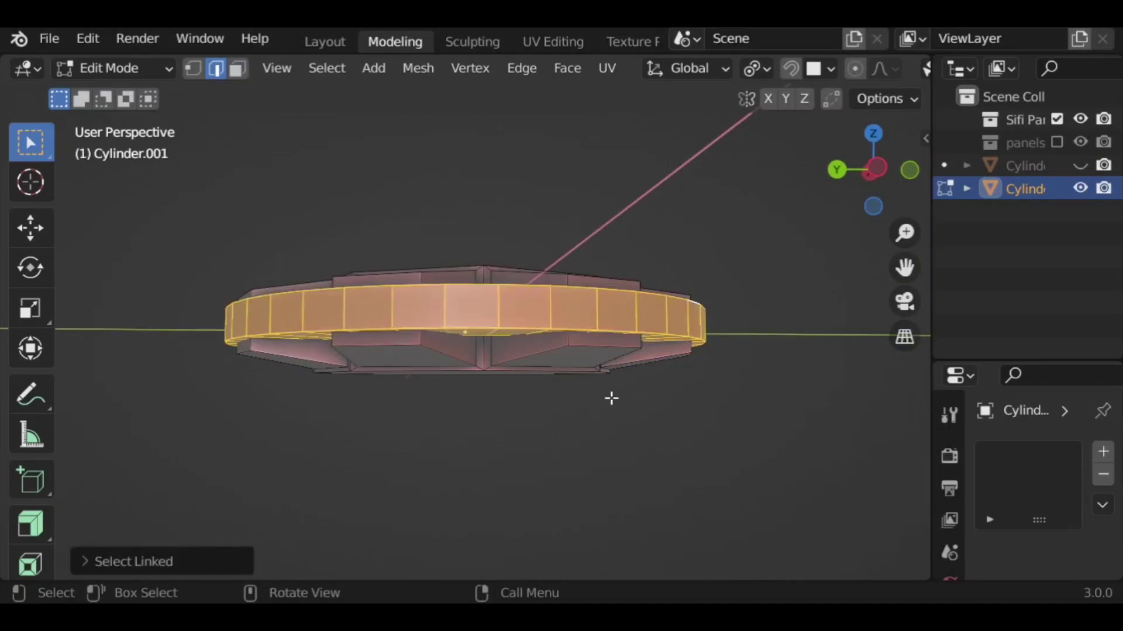
middle_drag(611, 398, 646, 419)
key(s)
key(z)
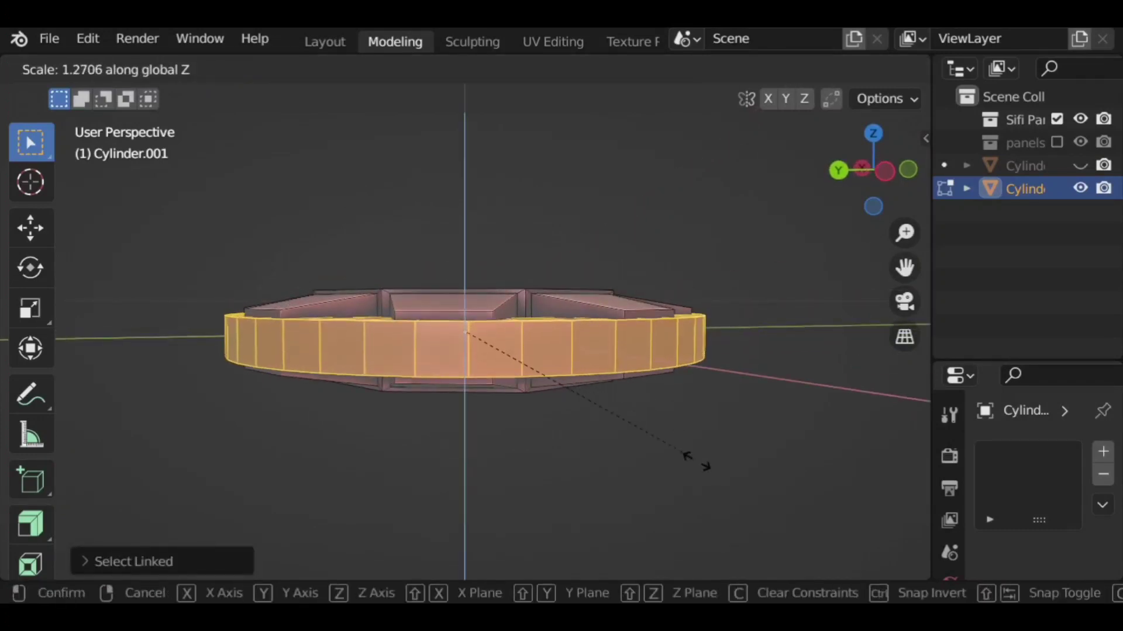
click(790, 498)
mouse_move(805, 366)
middle_down()
mouse_move(788, 440)
mouse_move(794, 339)
mouse_move(807, 458)
middle_up()
key(s)
key(z)
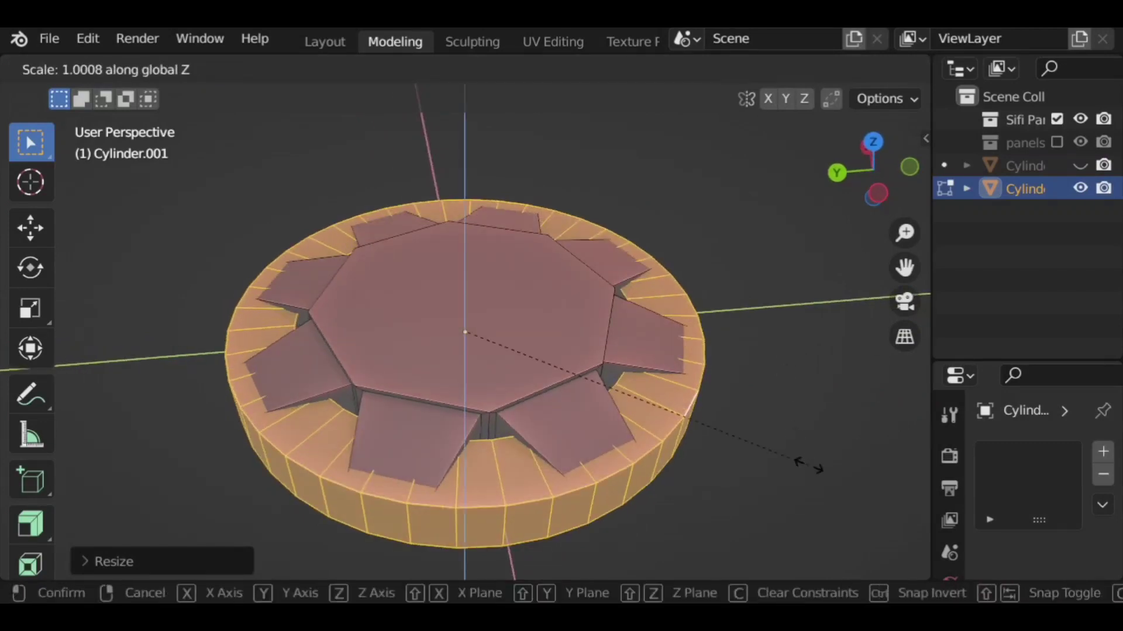
click(774, 444)
mouse_move(807, 388)
middle_down()
mouse_move(682, 260)
mouse_move(611, 228)
mouse_move(518, 325)
mouse_move(534, 351)
mouse_move(621, 371)
mouse_move(514, 300)
middle_up()
- Inset and extrude the hub's top octagon twice, with a 0.1378 m second inset
click(530, 336)
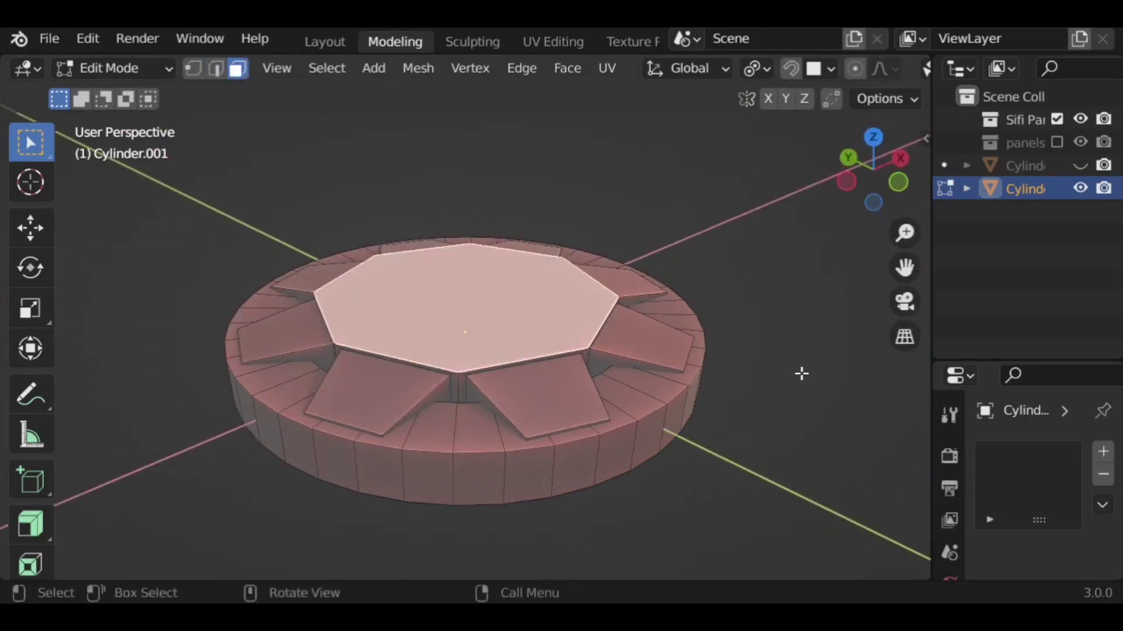
key(i)
click(784, 373)
key(e)
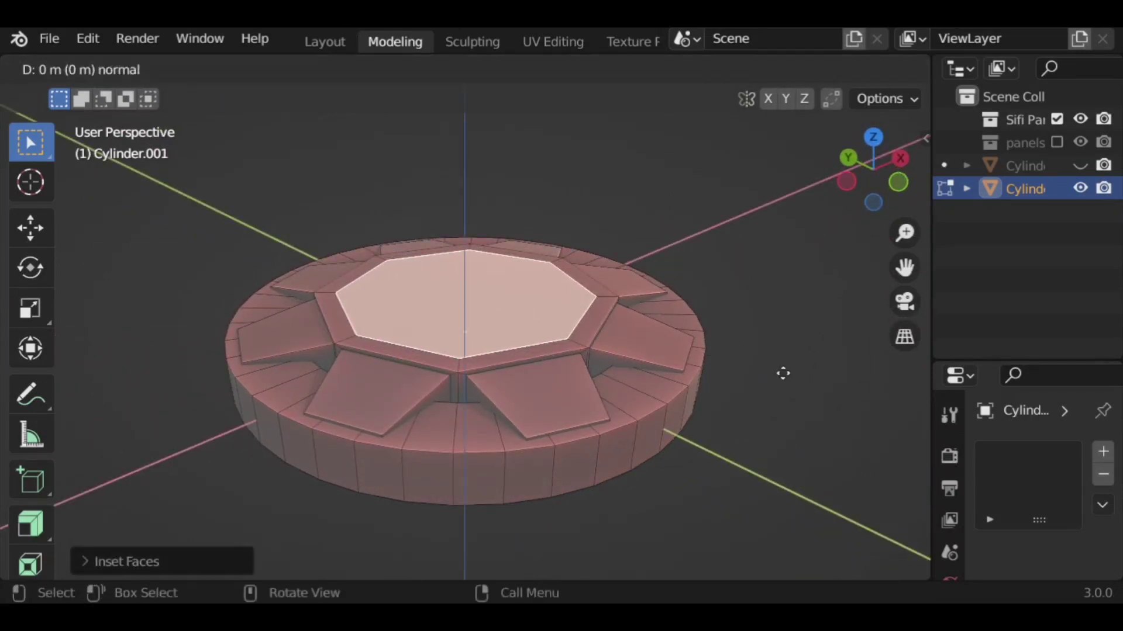
click(787, 395)
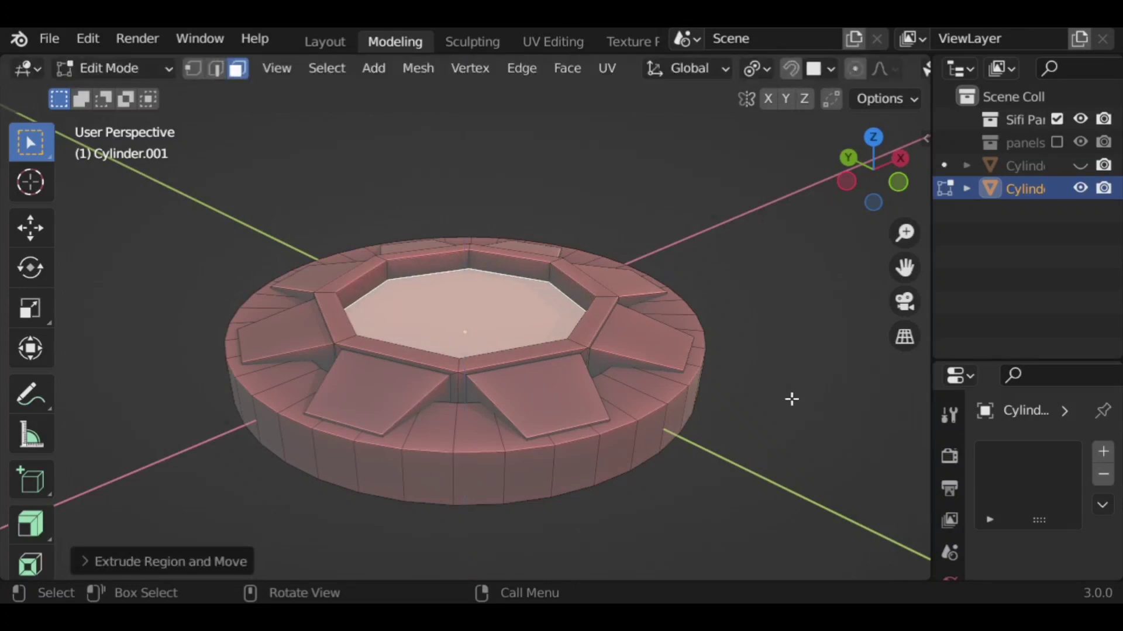
key(i)
click(774, 393)
key(e)
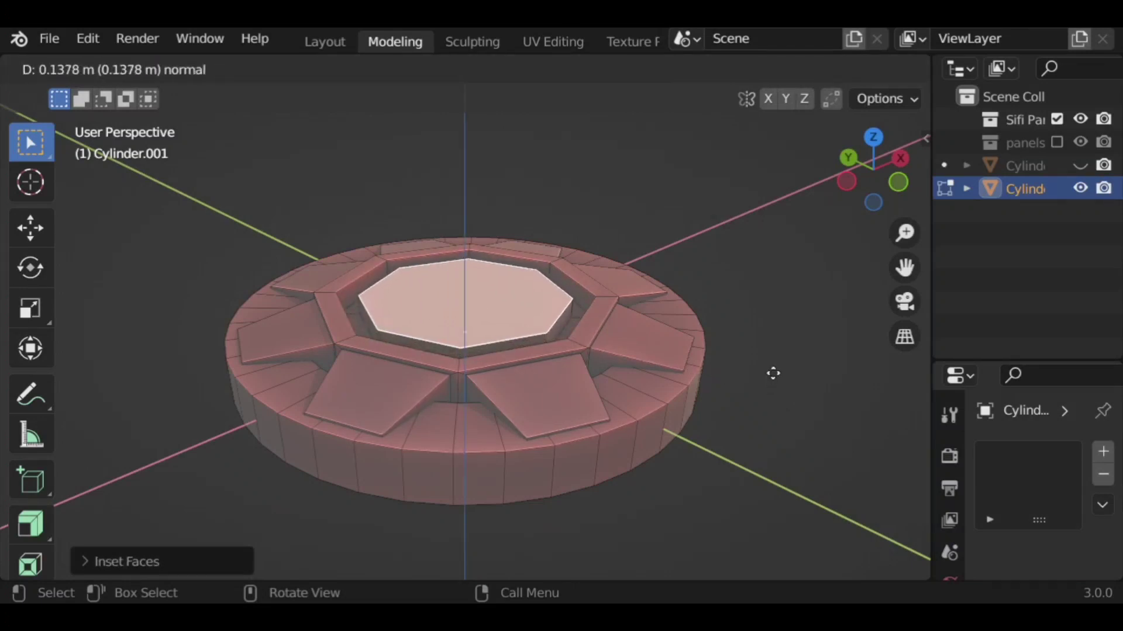
click(773, 372)
middle_drag(789, 354, 791, 358)
key(Tab)
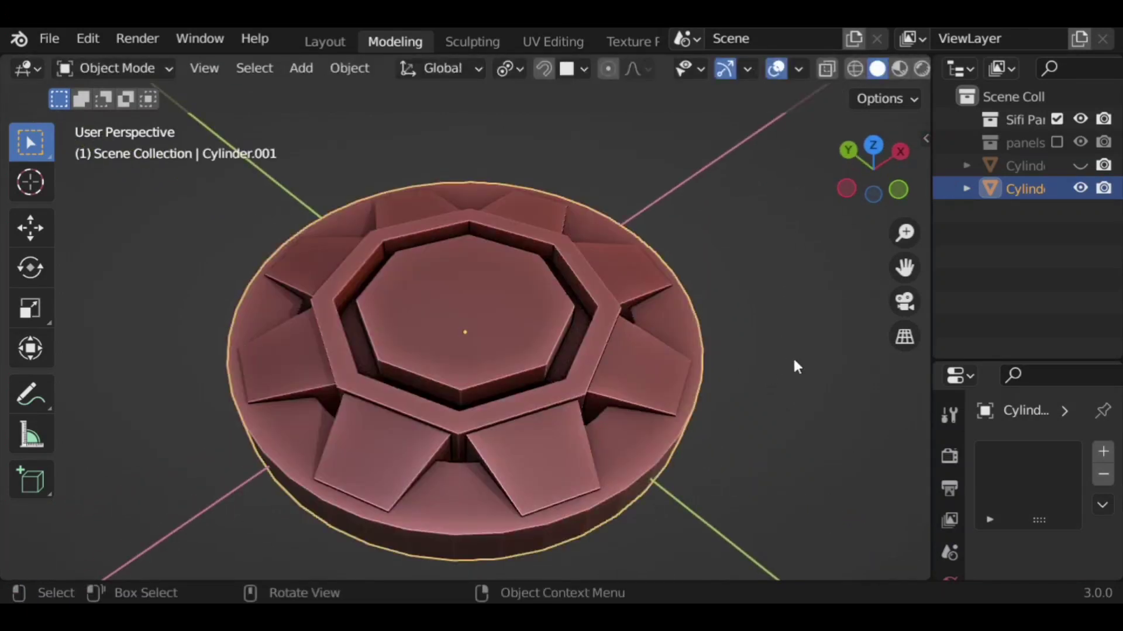
scroll(792, 356, down, 3)
mouse_move(740, 445)
middle_down()
mouse_move(689, 348)
mouse_move(487, 419)
mouse_move(710, 457)
mouse_move(672, 426)
mouse_move(617, 303)
mouse_move(471, 181)
middle_up()
scroll(709, 455, up, 1)
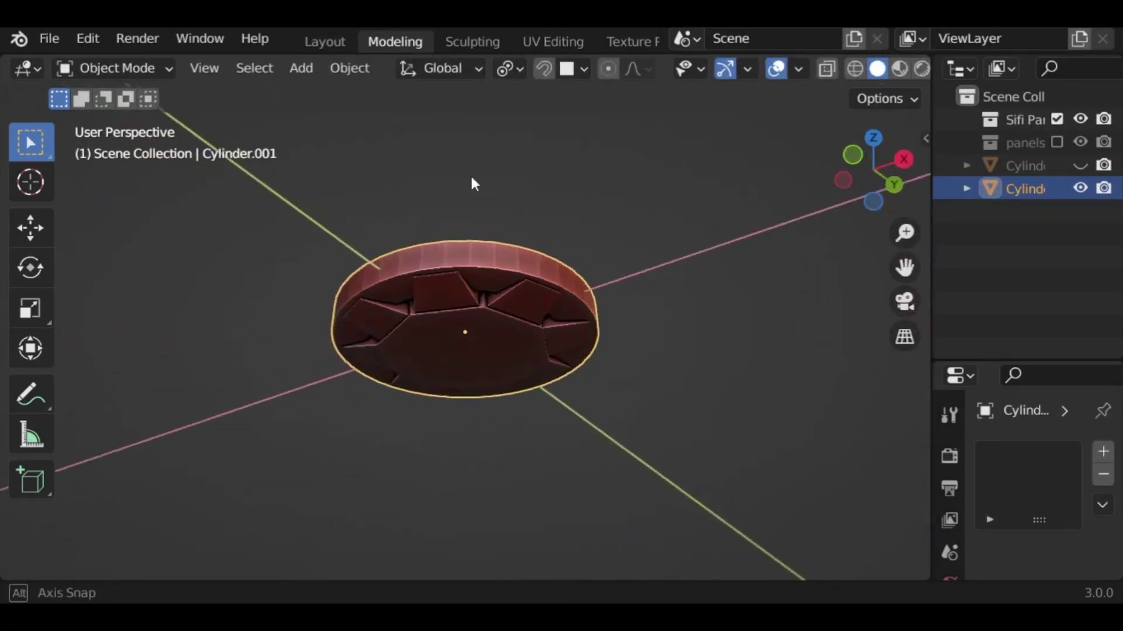